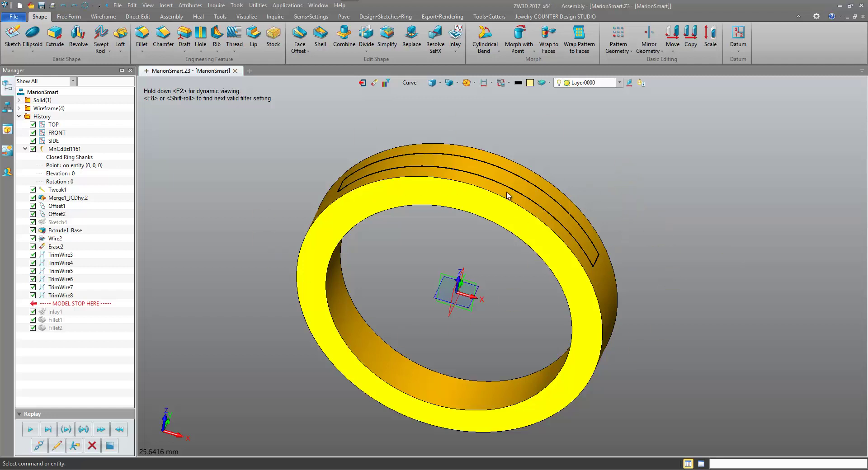
Inlay the four closed outline curves into the ring's outer face with an offset of -0.75
click(441, 270)
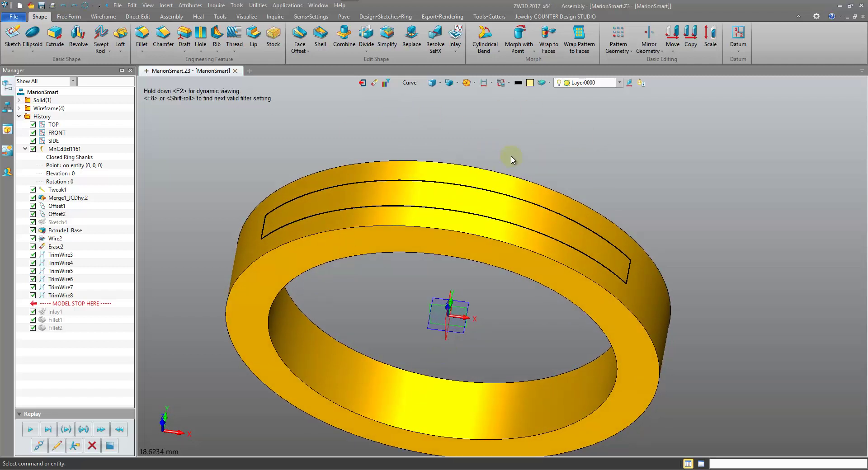
middle_drag(408, 145, 389, 176)
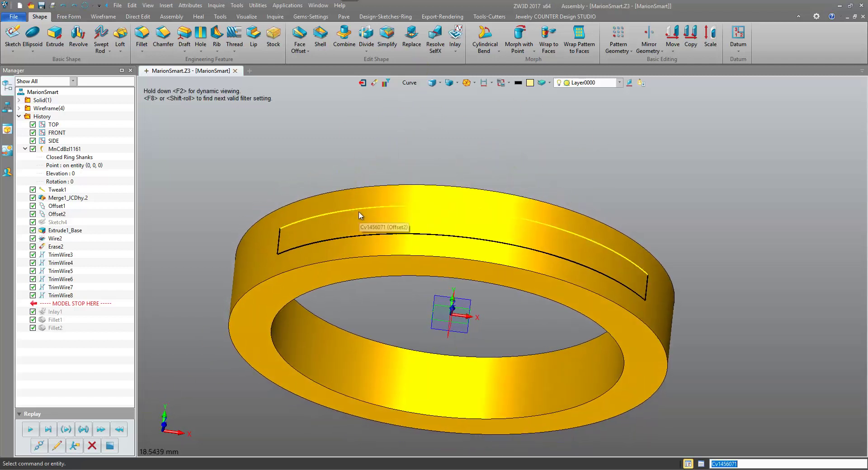
middle_drag(644, 279, 585, 285)
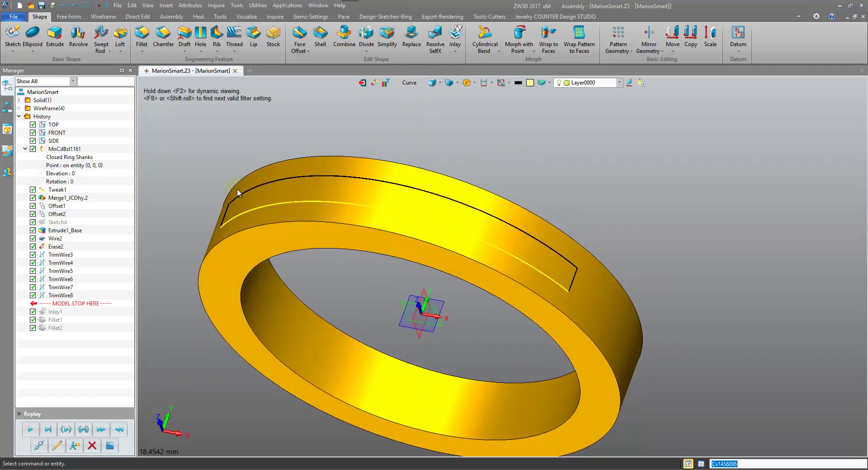
middle_drag(228, 188, 254, 83)
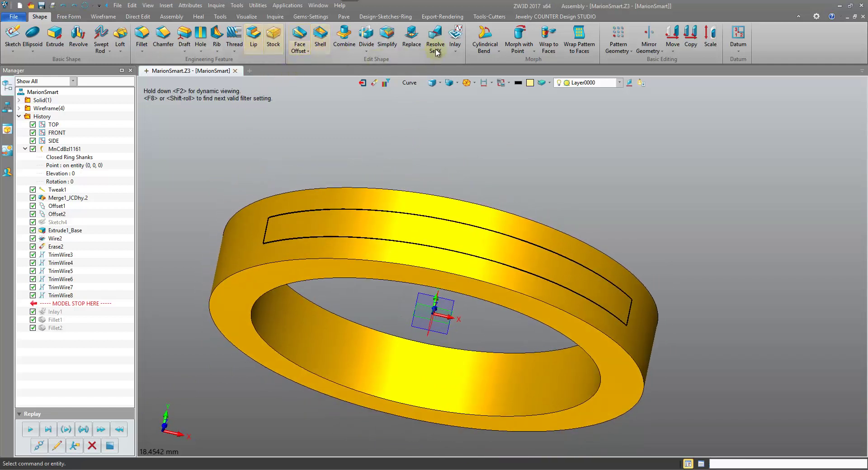
click(455, 39)
click(376, 214)
right_drag(376, 213, 378, 137)
middle_click(372, 150)
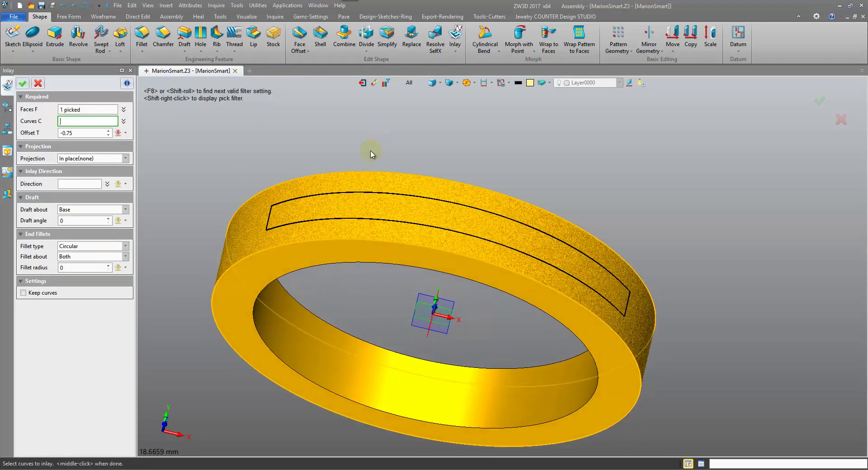
click(357, 192)
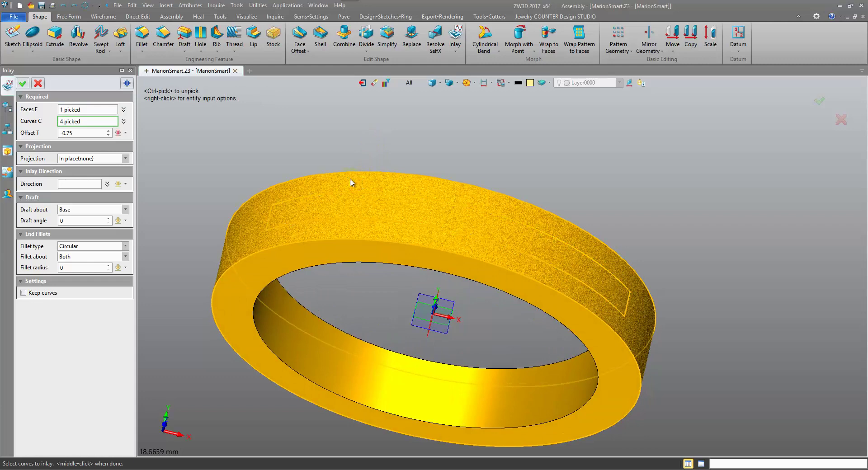
click(22, 84)
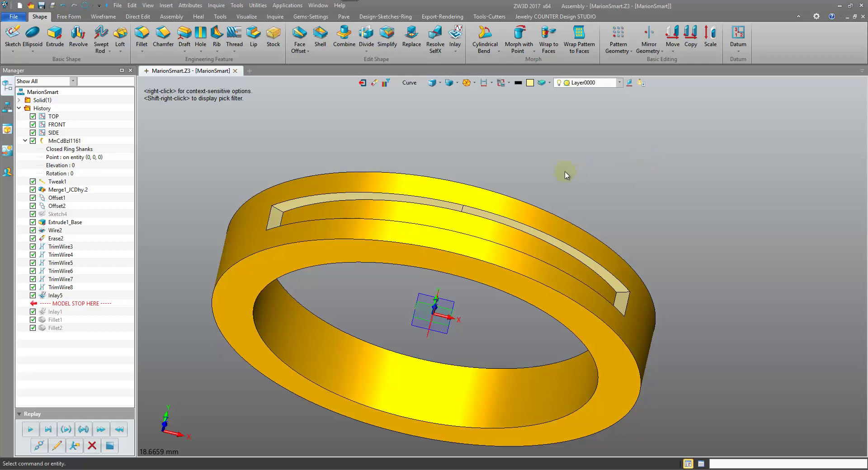
Inspect the recess on the ring's outer face and undo the inlay
right_drag(564, 159, 560, 158)
scroll(563, 158, up, 2)
scroll(563, 158, up, 2)
right_drag(480, 182, 542, 290)
click(62, 9)
right_drag(398, 176, 439, 128)
scroll(439, 127, down, 2)
right_drag(507, 148, 512, 149)
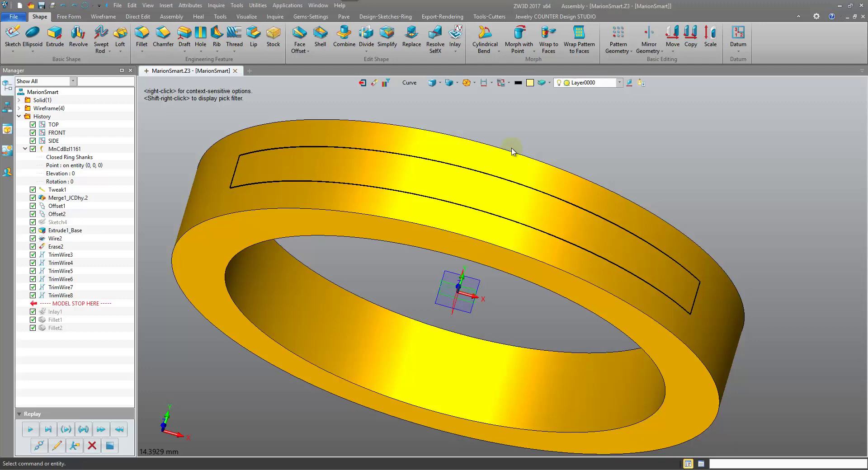
Check the direction of the ring's front outer edge on both sides of its top with the Curve Direction tool, without applying it
middle_drag(514, 149, 534, 212)
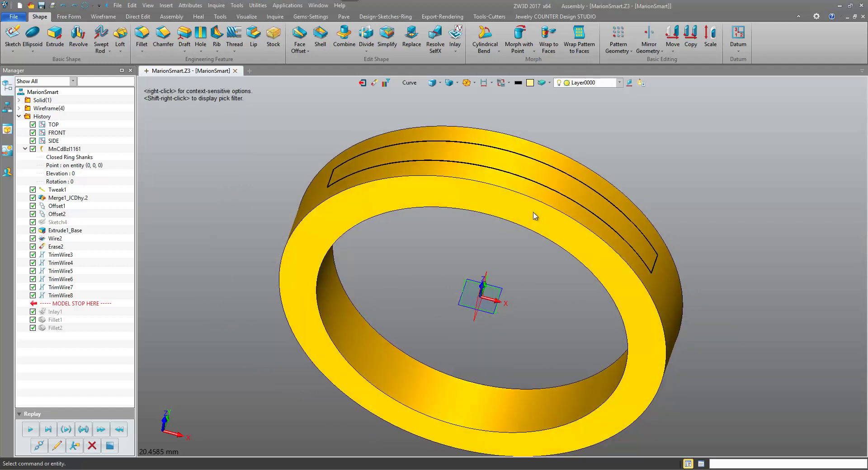
right_drag(534, 213, 379, 75)
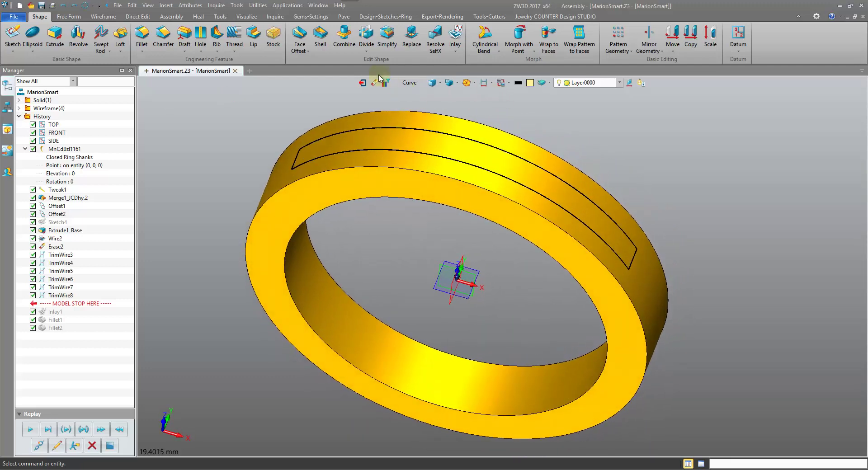
click(482, 18)
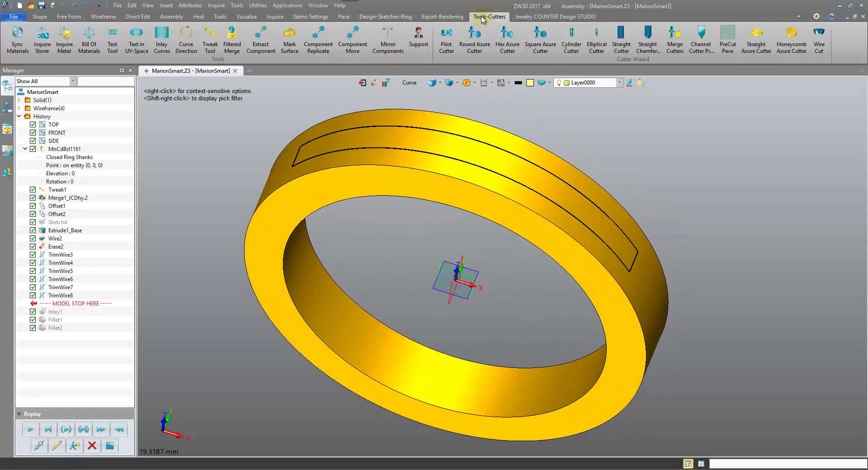
click(186, 36)
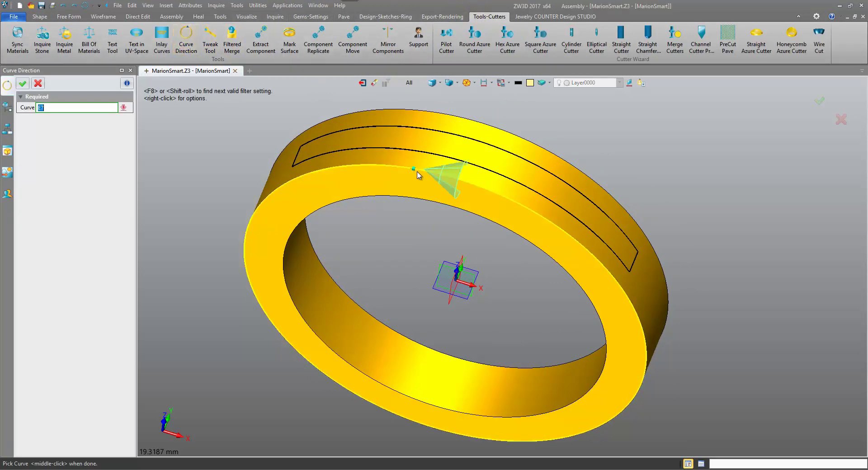
right_drag(415, 179, 478, 167)
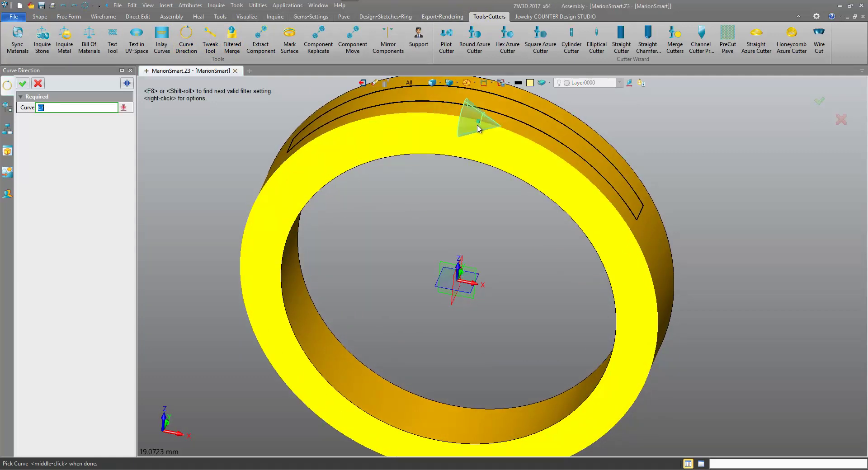
click(478, 123)
click(442, 118)
scroll(441, 118, up, 4)
right_drag(442, 118, 416, 204)
click(459, 224)
click(420, 221)
click(446, 223)
click(424, 225)
click(450, 224)
click(414, 223)
scroll(408, 223, down, 3)
click(460, 251)
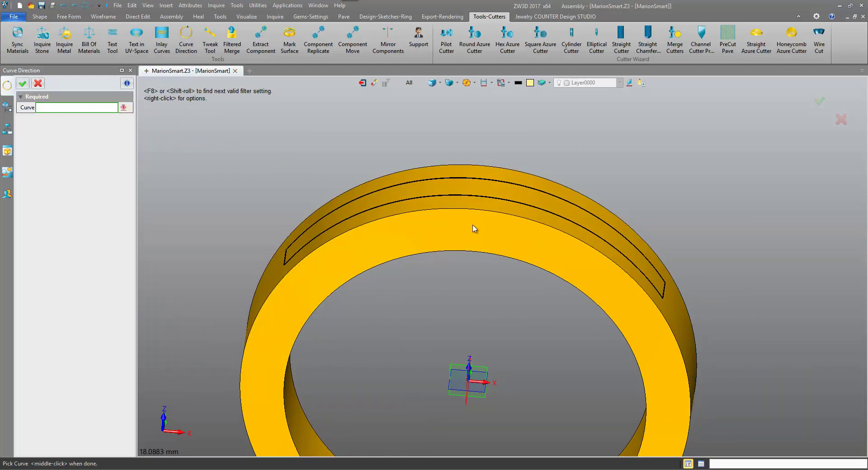
click(462, 213)
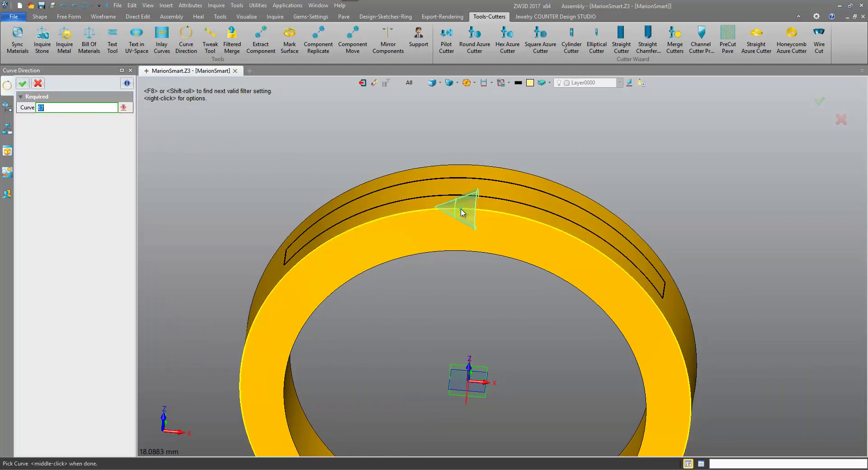
click(40, 84)
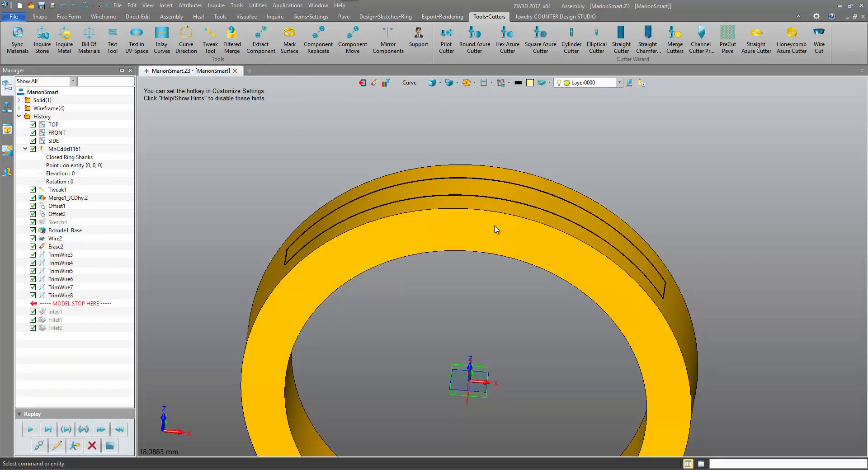
Examine the ring's edges and the closed outline on its outer face from several angles
middle_drag(492, 237, 465, 235)
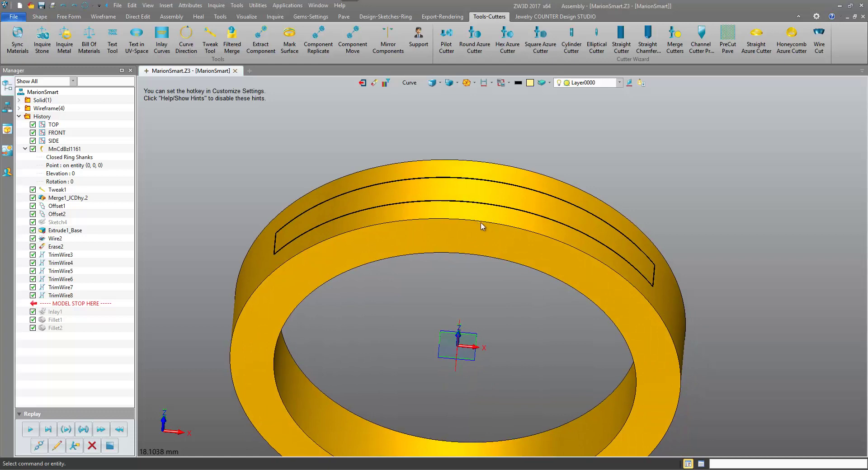
middle_drag(475, 227, 489, 200)
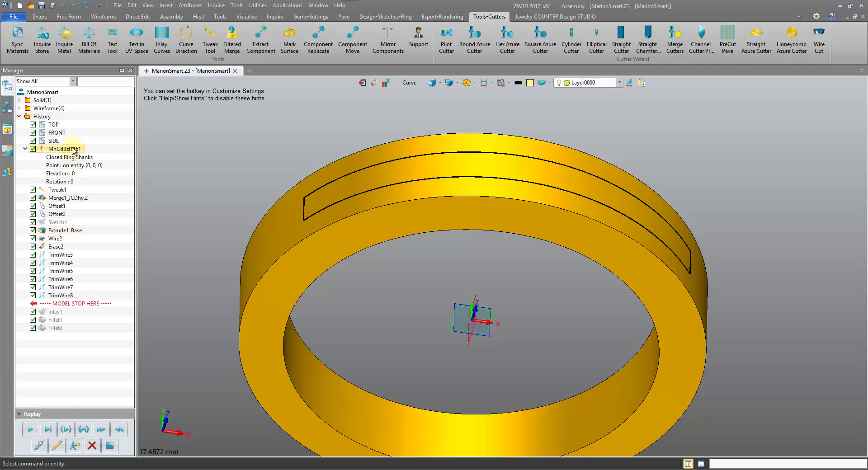
key(ctrl+f)
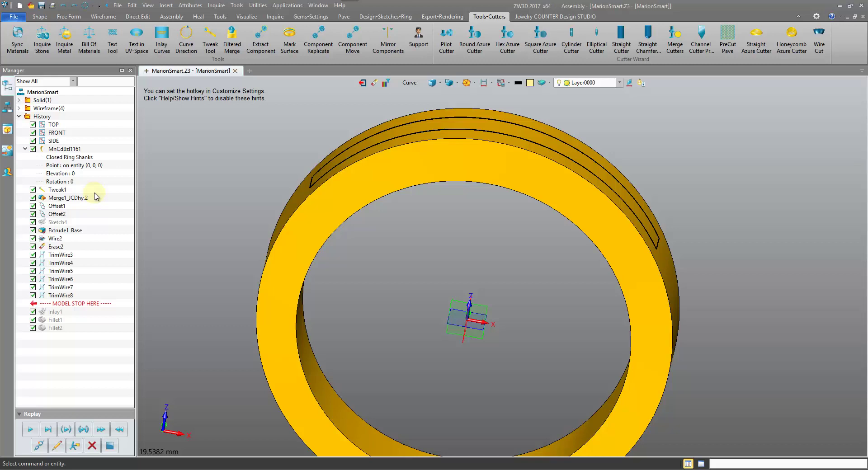
key(ctrl+f)
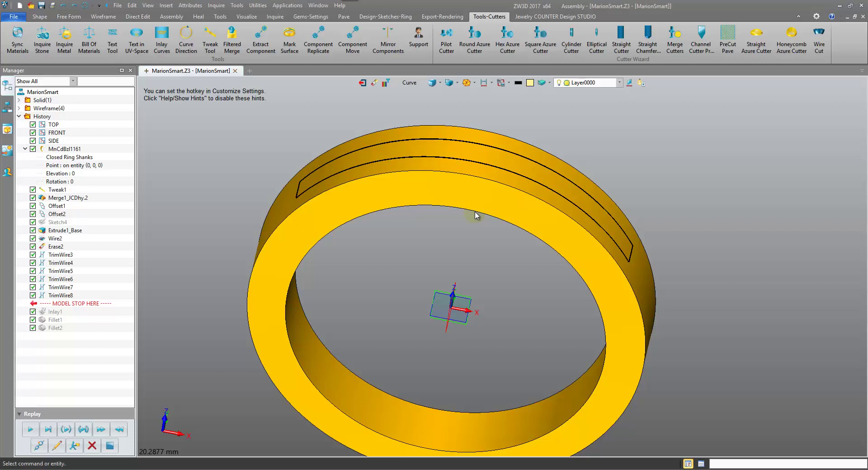
right_drag(475, 215, 498, 235)
scroll(477, 216, up, 2)
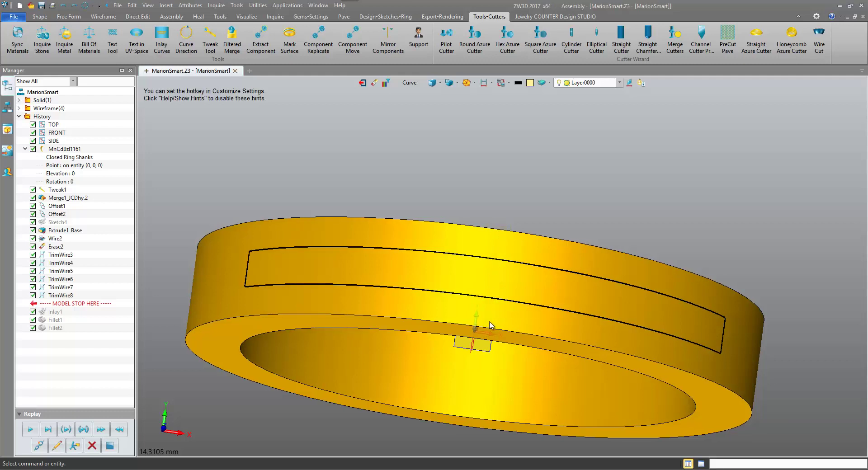
right_drag(489, 333, 460, 320)
middle_drag(461, 322, 448, 324)
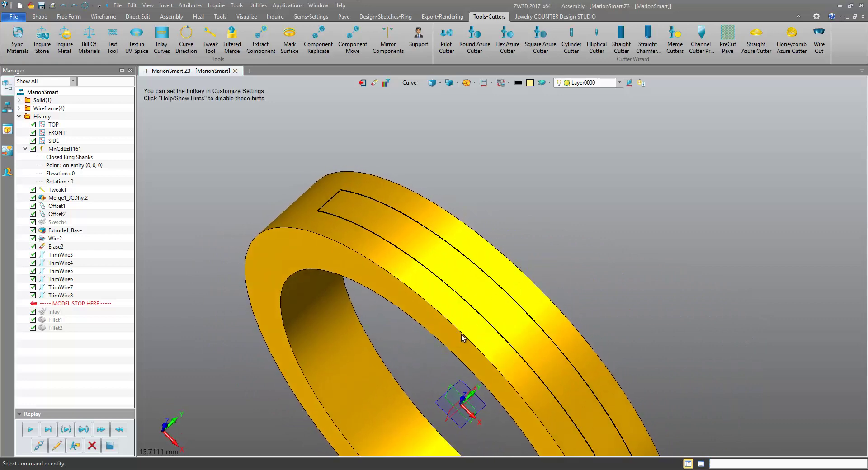
middle_drag(535, 281, 524, 298)
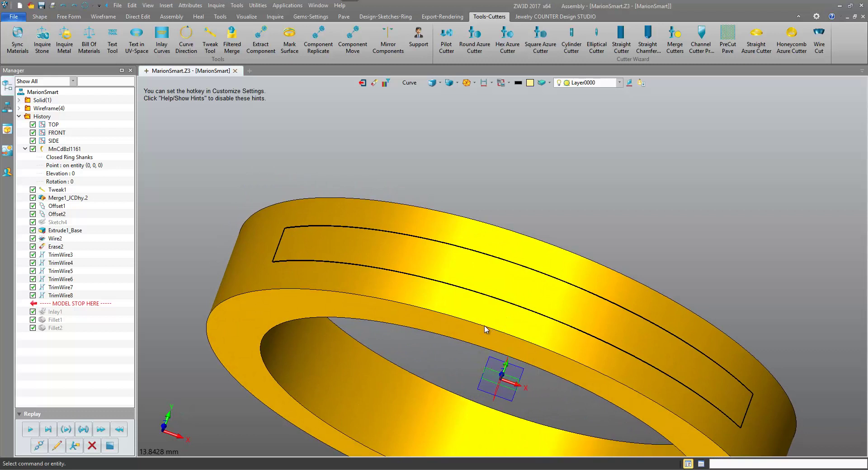
middle_drag(486, 329, 504, 290)
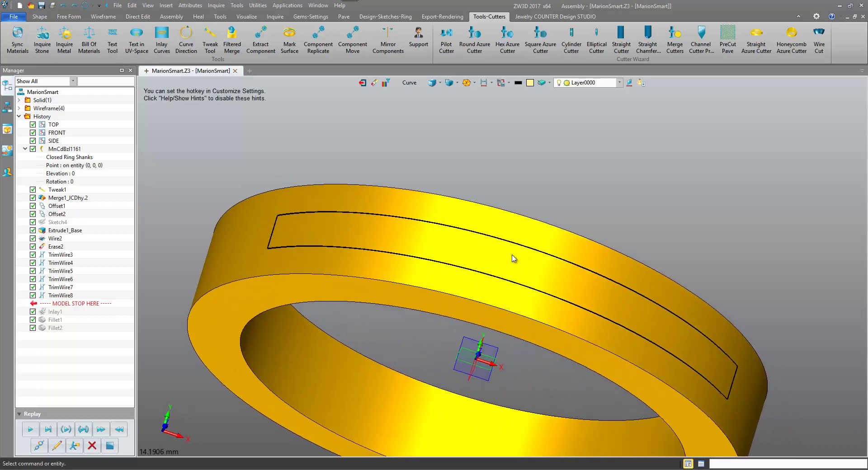
click(500, 275)
key(Escape)
middle_drag(499, 275, 500, 284)
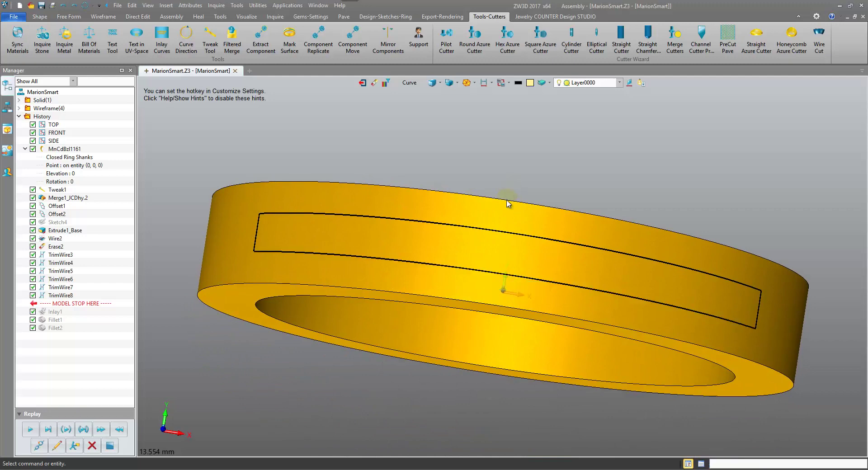
right_drag(498, 310, 503, 217)
middle_drag(503, 208, 501, 271)
scroll(501, 271, up, 1)
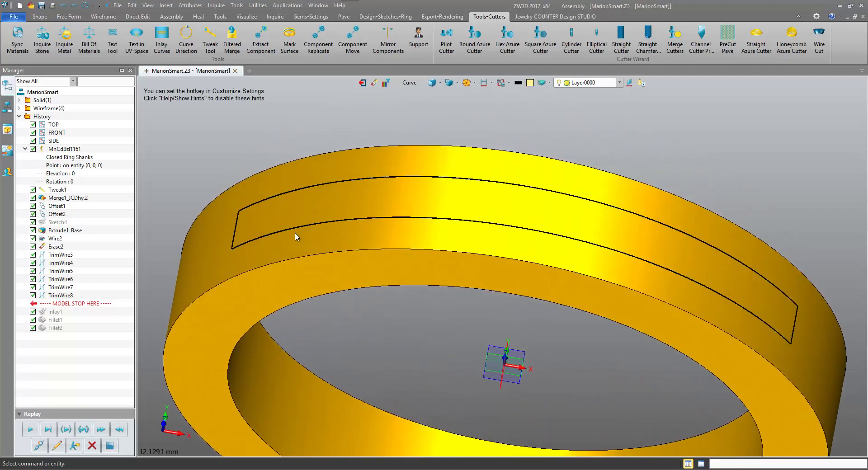
Replay the next history operation, Inlay1, to cut the recess into the ring's outer face
click(30, 429)
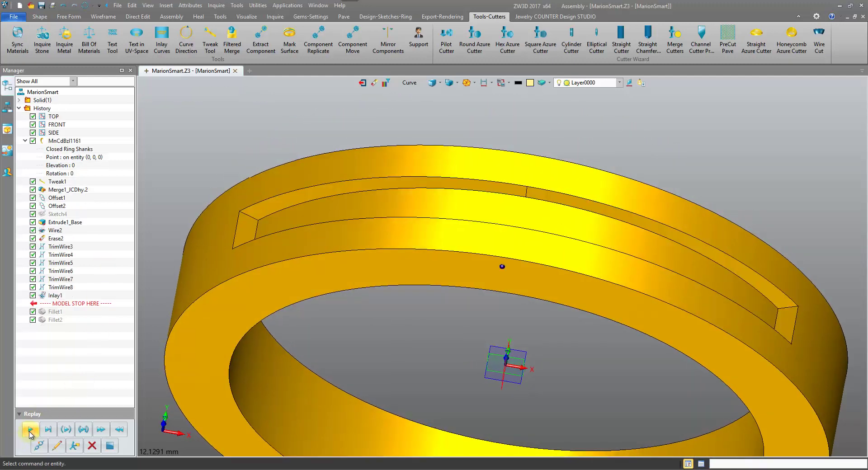
right_drag(476, 174, 488, 194)
middle_drag(488, 197, 457, 190)
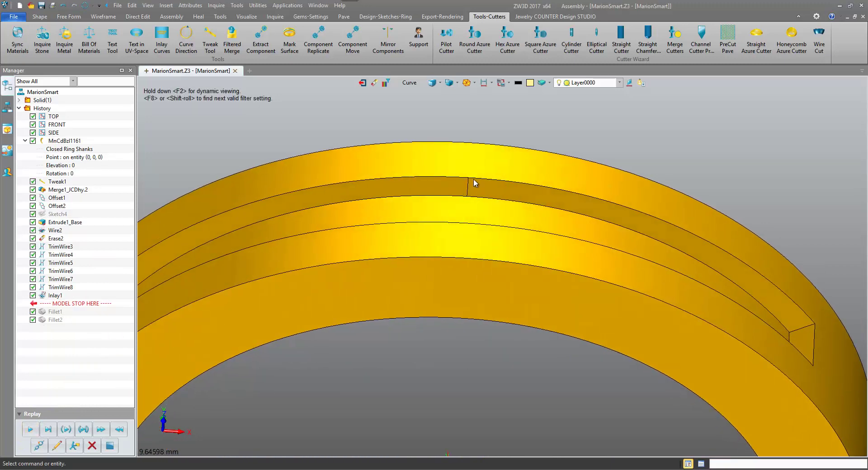
Set the pick filter to Edge and examine the edges meeting at the split line on the recess's side wall
click(404, 83)
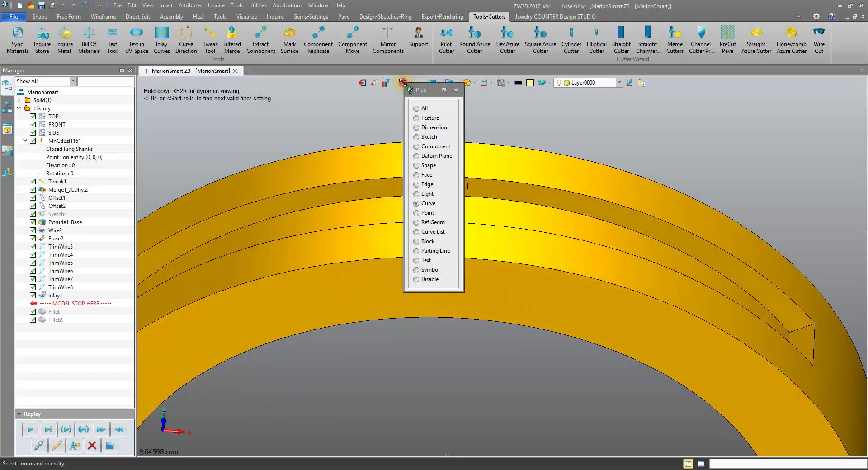
click(427, 184)
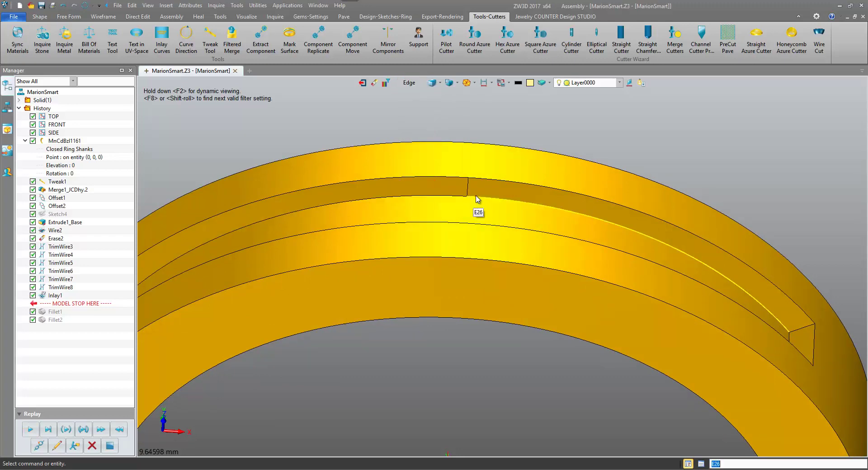
right_drag(479, 197, 463, 181)
scroll(460, 173, up, 5)
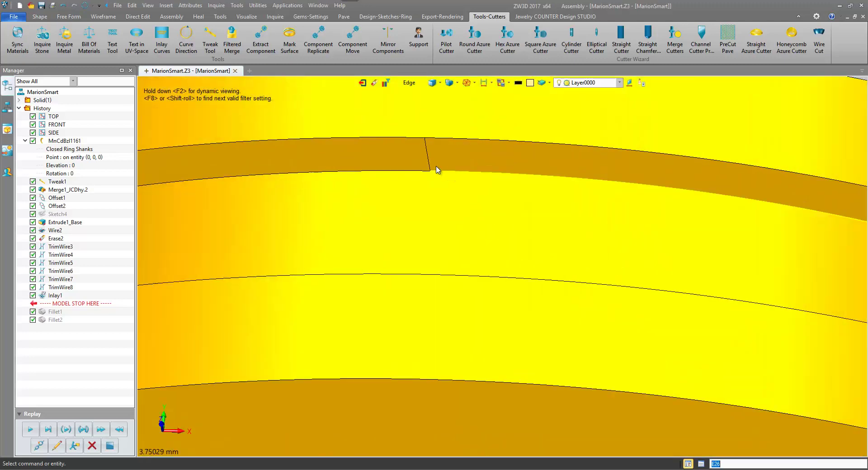
scroll(423, 177, down, 5)
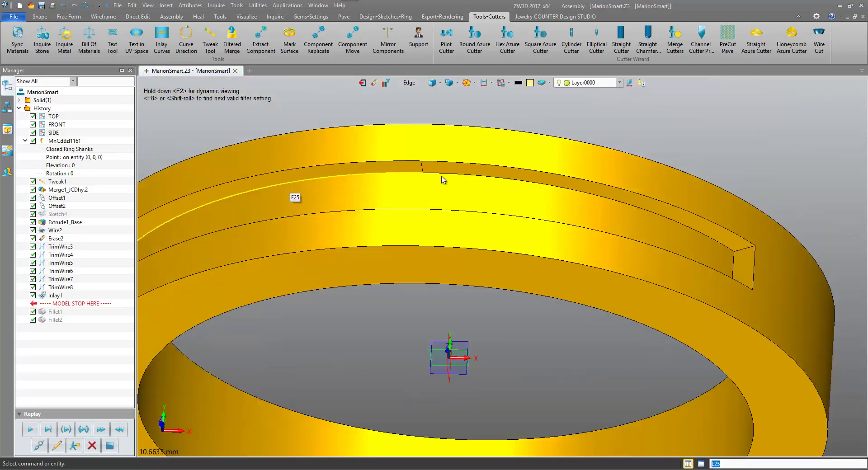
scroll(452, 189, up, 5)
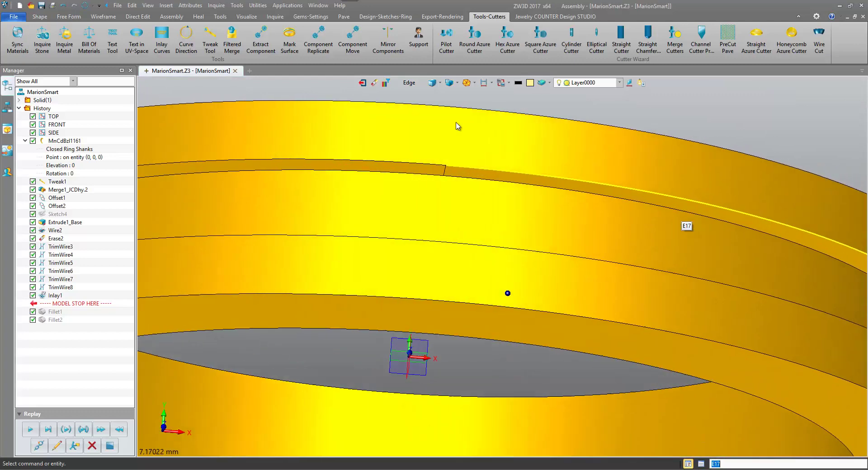
scroll(456, 124, up, 2)
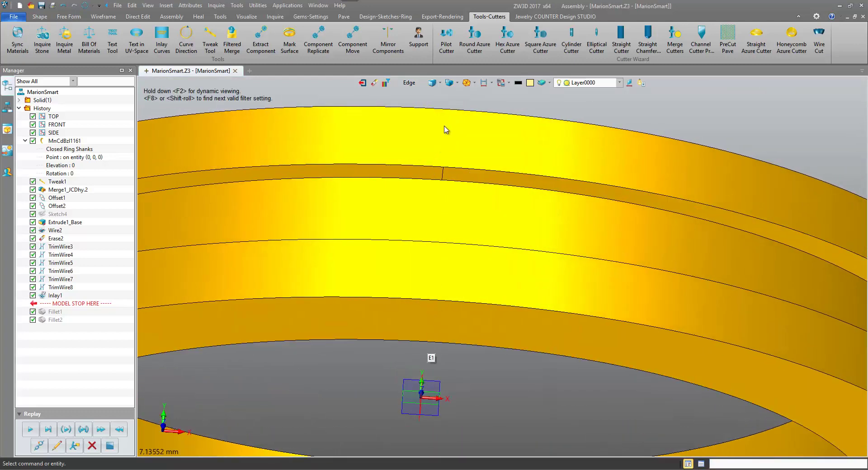
right_drag(448, 131, 443, 120)
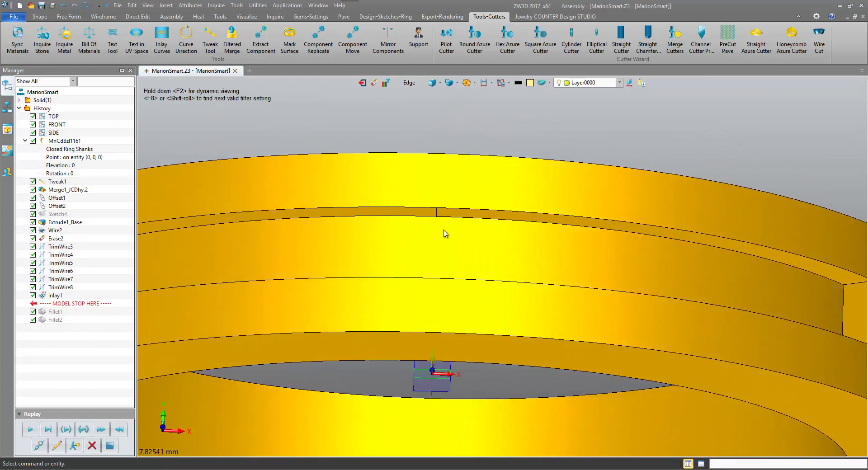
Undo the replay of Inlay1 after examining the split edge on the recess's side wall
right_drag(439, 371, 440, 207)
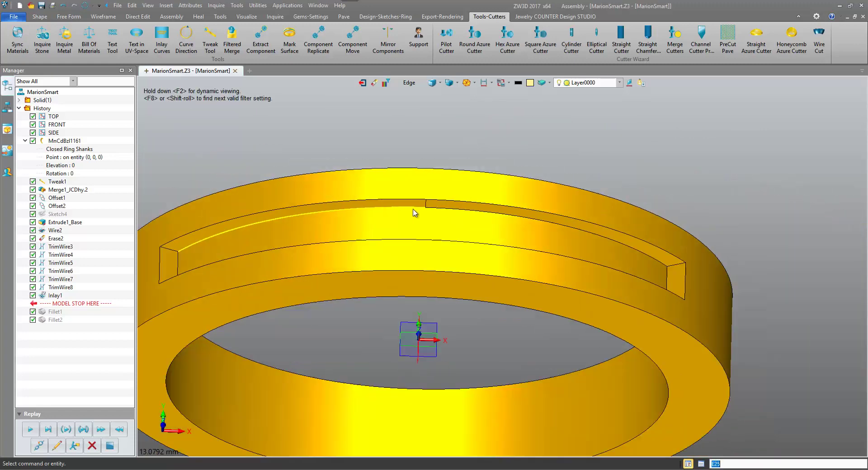
scroll(466, 210, down, 3)
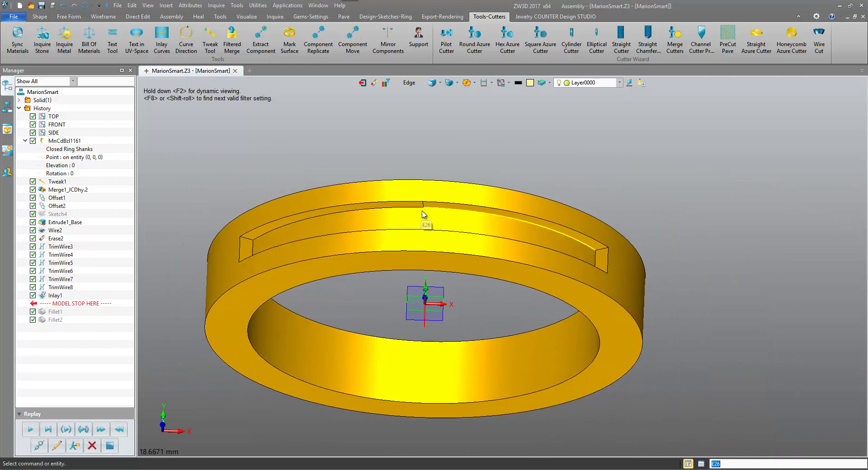
click(64, 6)
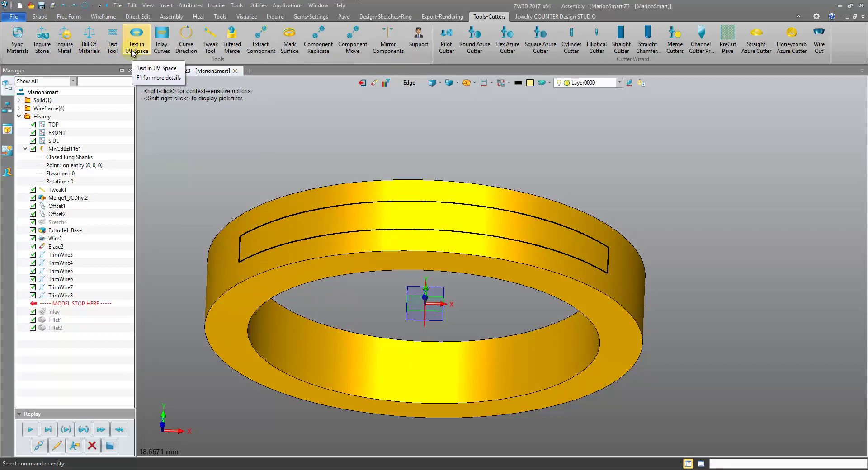
Split the ring's outer face along the curves of the closed outline using Split with Curves with In place projection
right_drag(320, 140, 344, 159)
scroll(347, 156, up, 1)
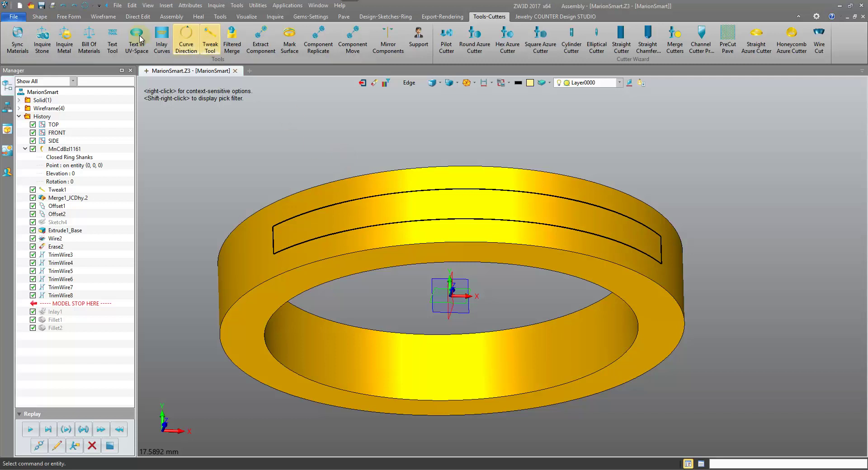
click(69, 17)
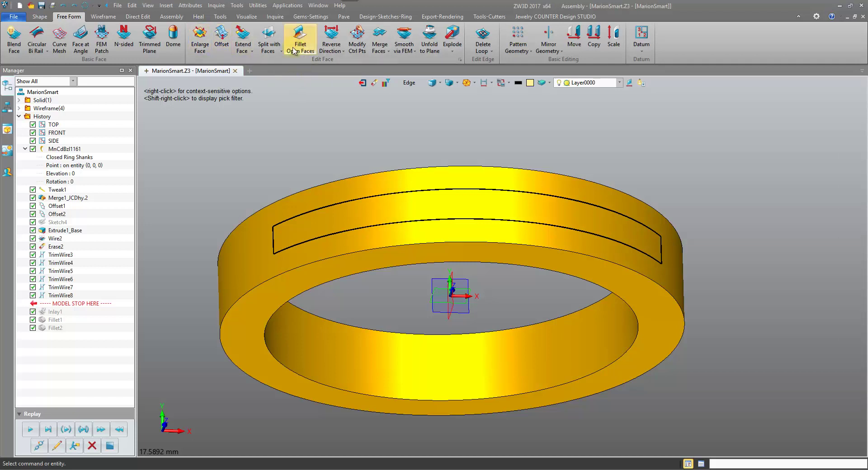
click(277, 52)
click(290, 63)
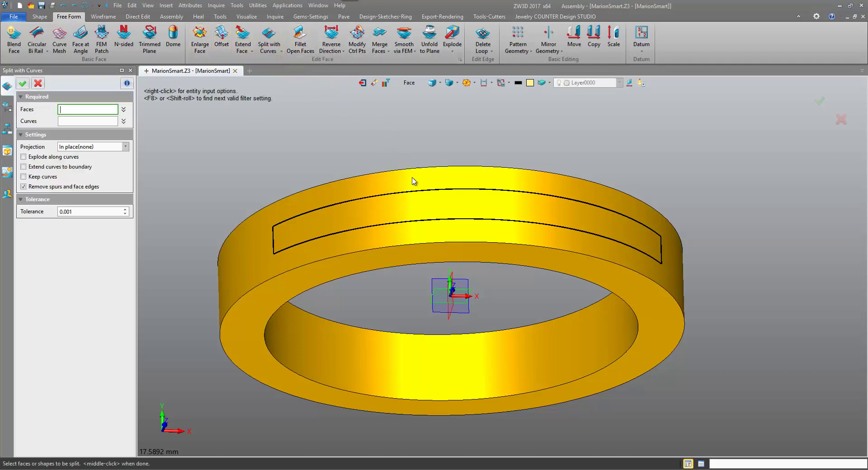
click(413, 185)
middle_click(362, 147)
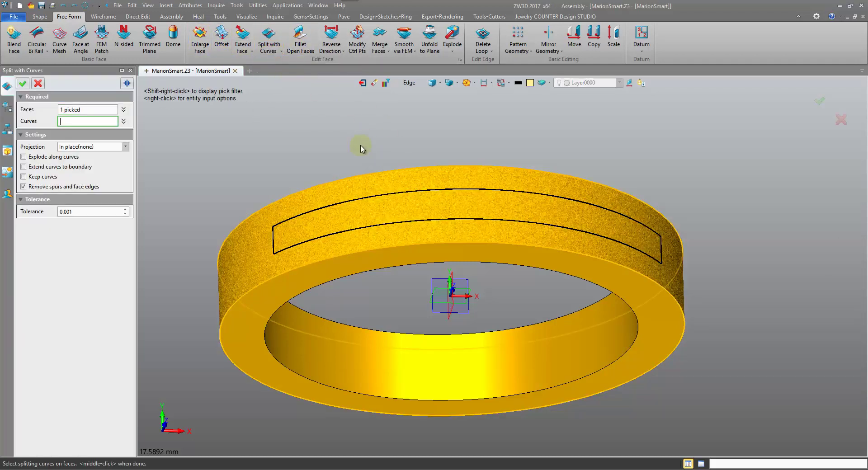
click(409, 85)
click(435, 136)
click(391, 192)
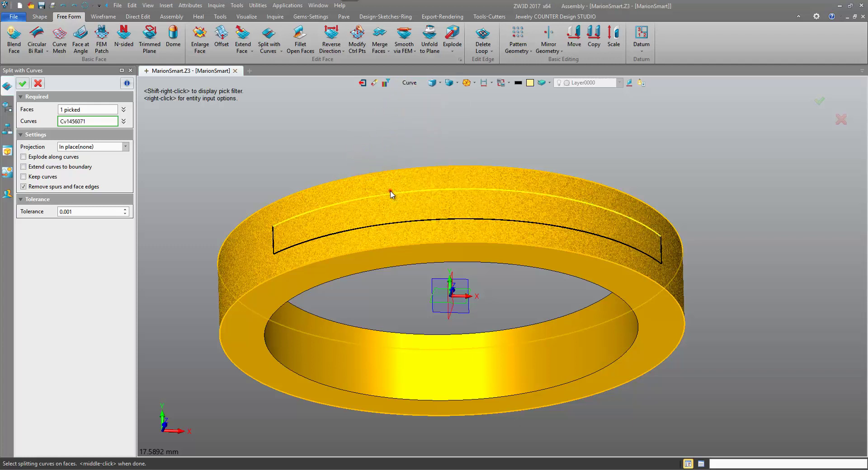
click(272, 247)
click(452, 220)
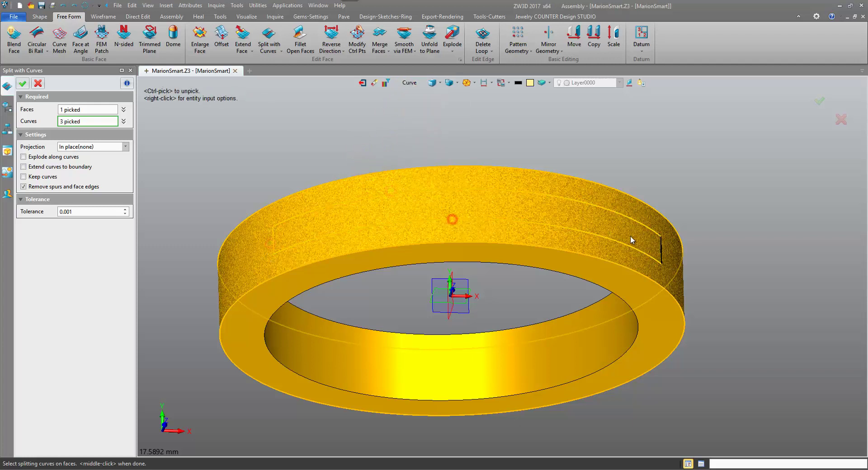
click(24, 83)
Offset the face enclosed by the outline inward with Face Offset to form a recess in the ring
click(40, 16)
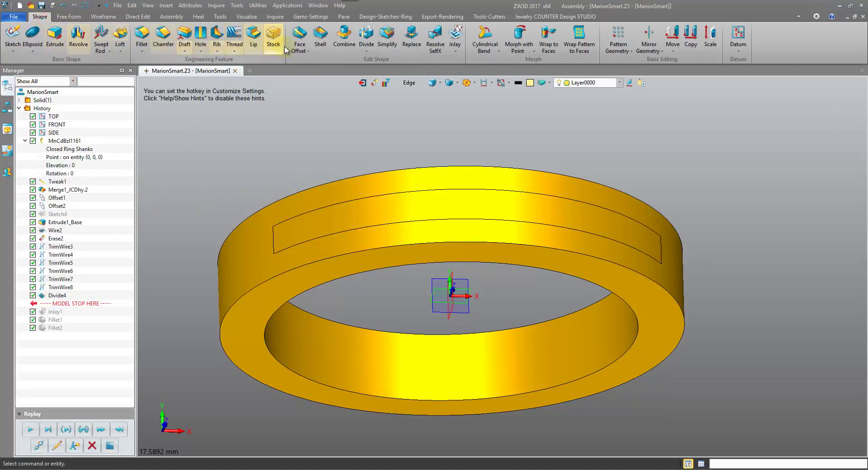
click(300, 39)
click(415, 206)
click(20, 86)
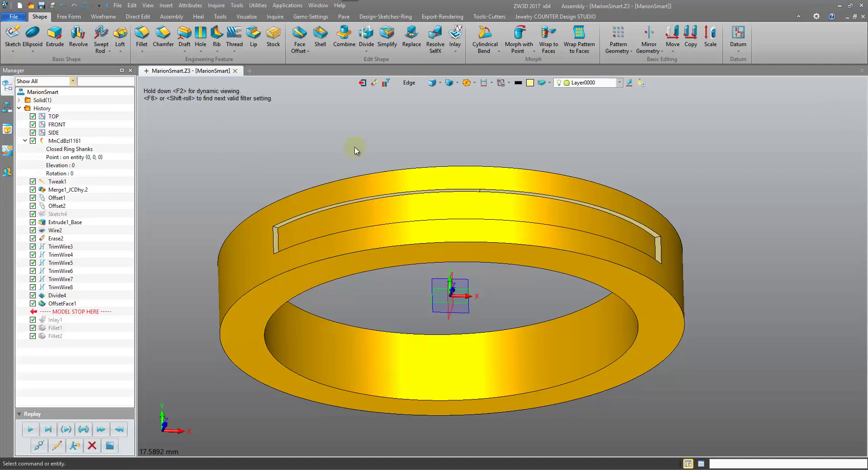
Examine the recess's upper side wall and its split line near the ring's top from several angles
right_drag(357, 149, 417, 132)
scroll(415, 136, up, 1)
right_drag(418, 209, 519, 281)
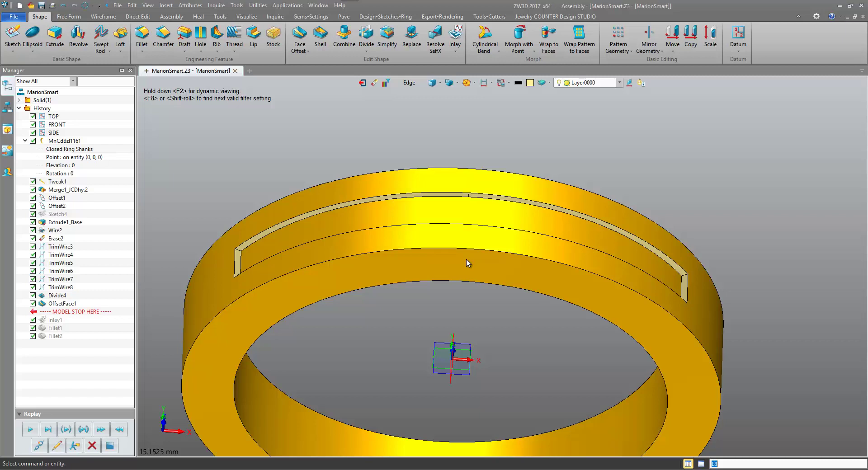
right_drag(490, 248, 485, 229)
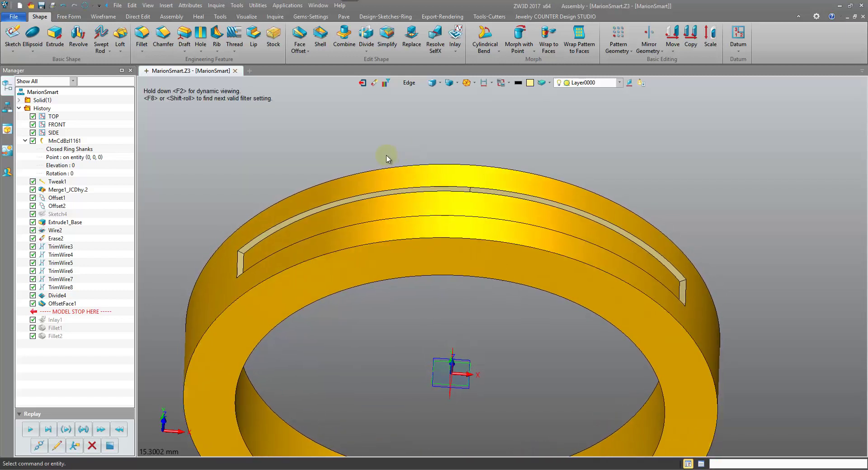
middle_drag(387, 158, 481, 185)
click(434, 210)
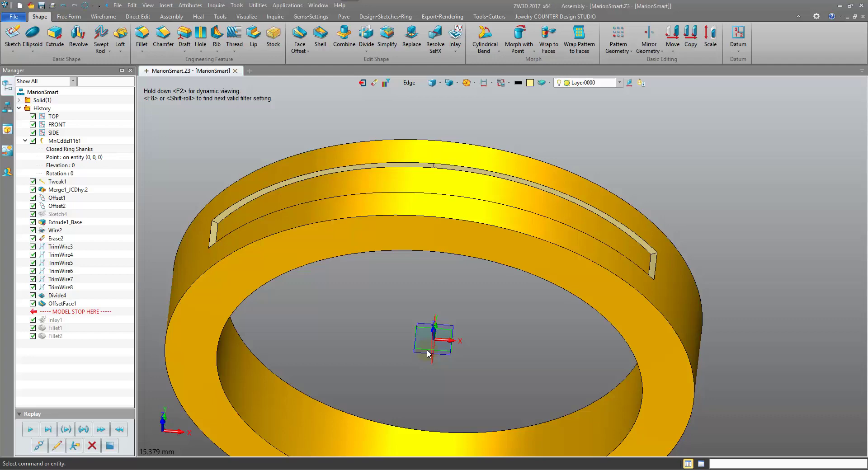
middle_drag(429, 354, 446, 228)
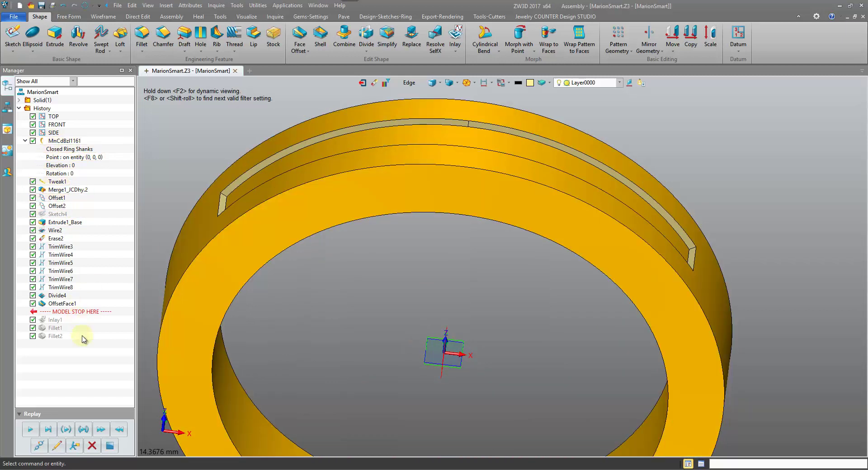
right_drag(394, 184, 129, 304)
Roll the assembly history back to just after MnCdBzl1161 and open the SquareRectangle ring component for editing
mouse_move(86, 312)
mouse_down()
mouse_move(82, 140)
mouse_move(83, 174)
mouse_up()
click(414, 84)
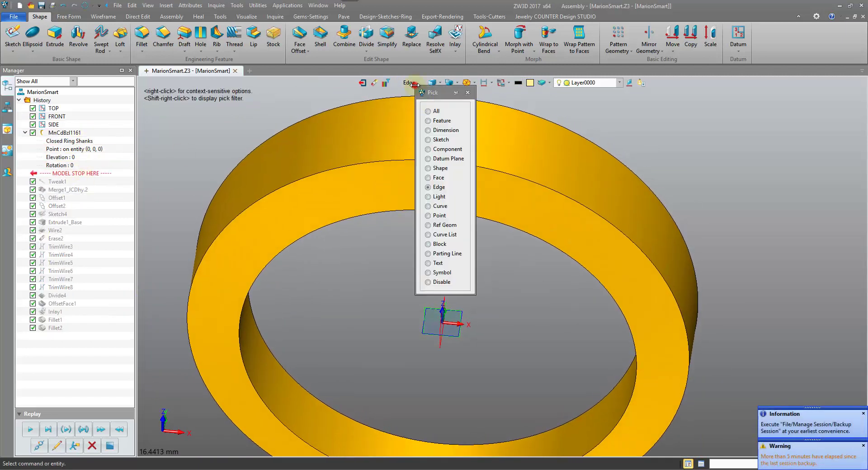
click(440, 149)
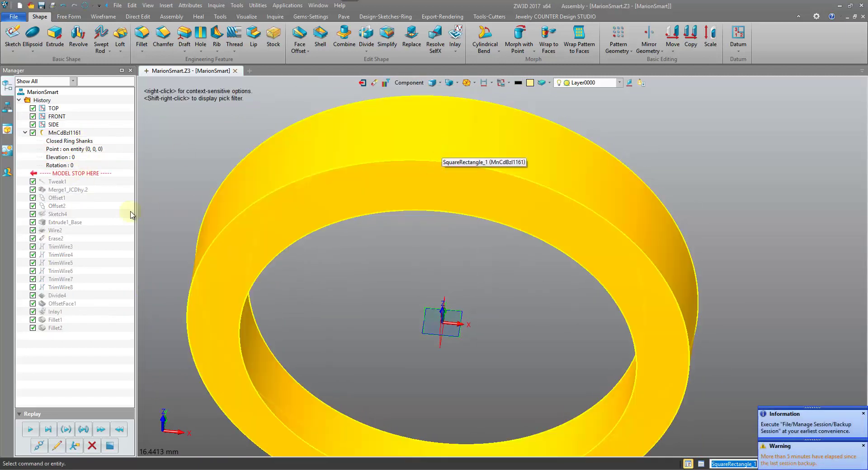
right_click(411, 151)
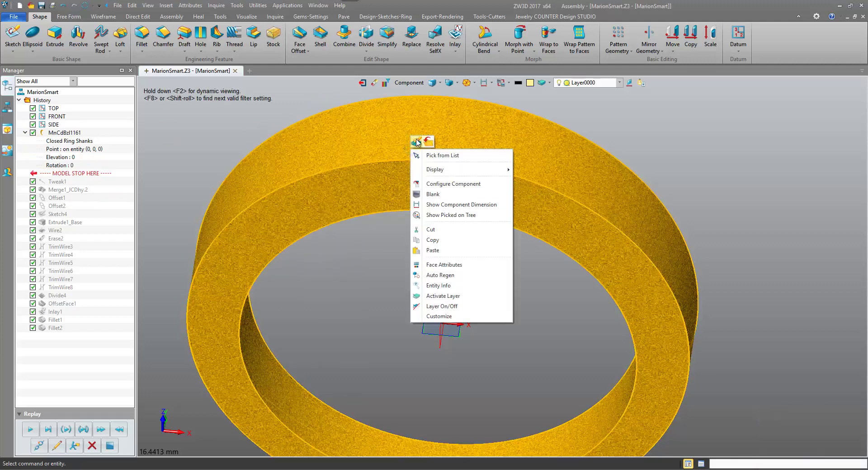
click(416, 143)
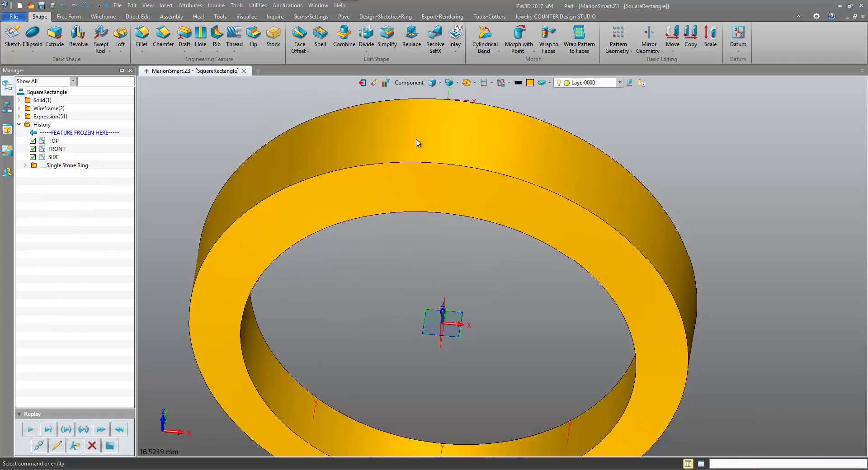
Roll the Single Stone Ring history back to just before LoftRingShank and show the JCD_Template layer
click(25, 166)
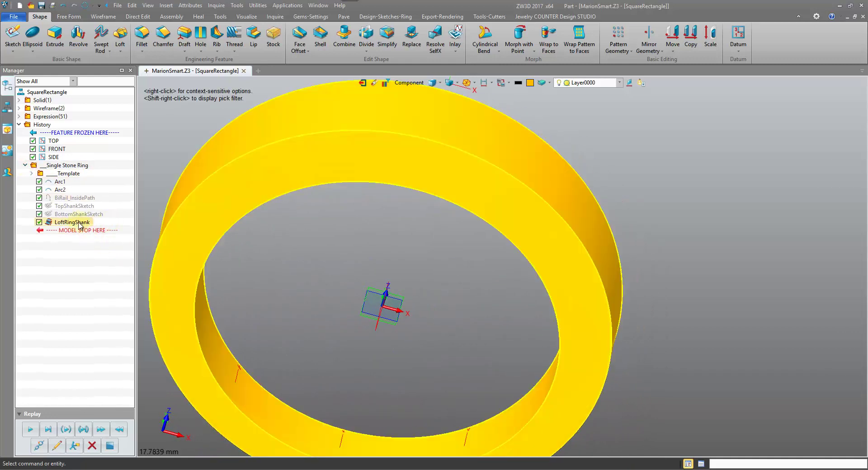
drag(91, 230, 84, 223)
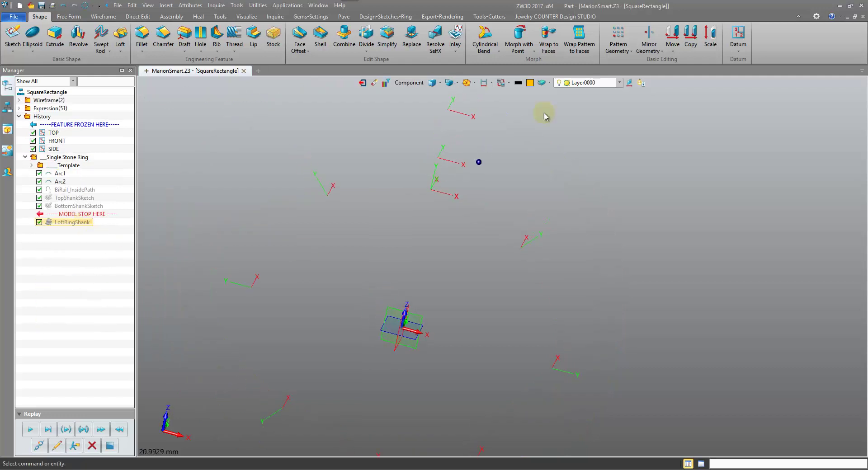
click(593, 83)
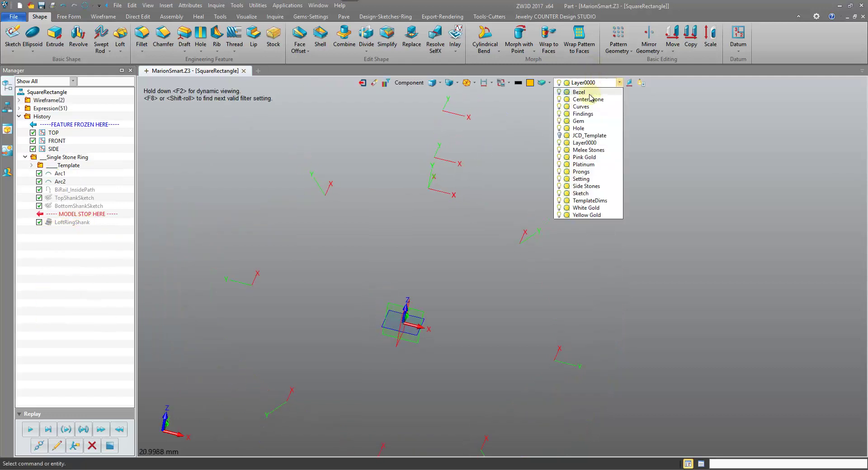
click(560, 135)
click(559, 135)
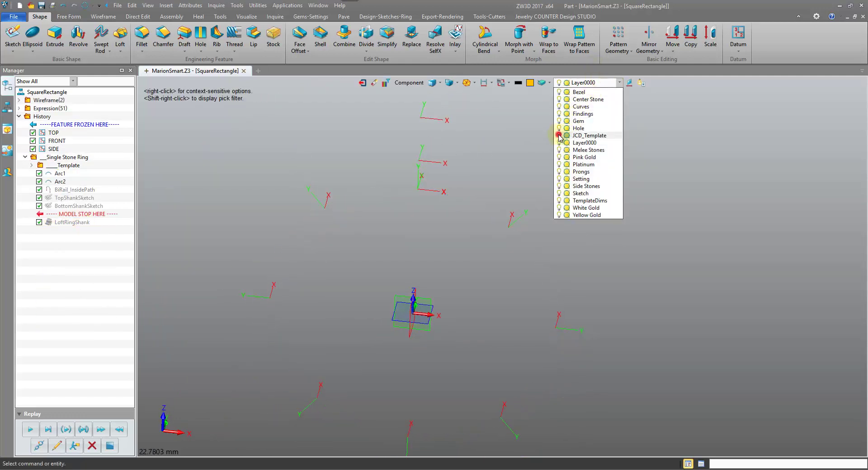
click(559, 135)
click(224, 219)
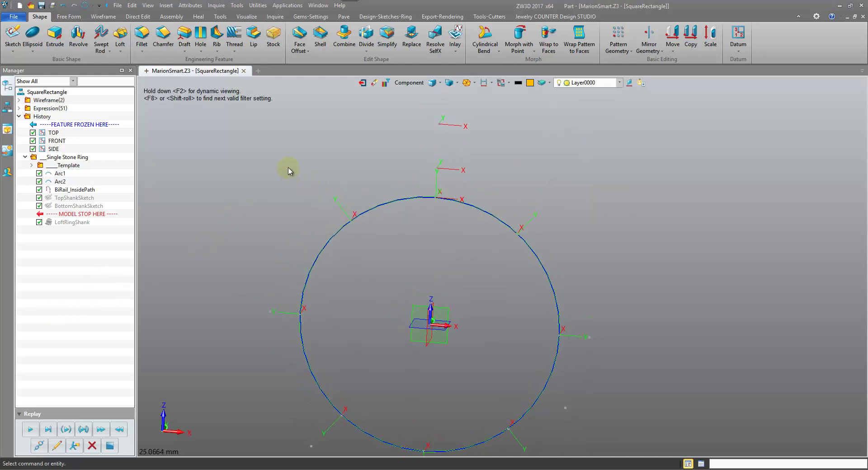
Unblank all hidden entities to display the shank's profile sketches
right_click(289, 171)
mouse_move(330, 204)
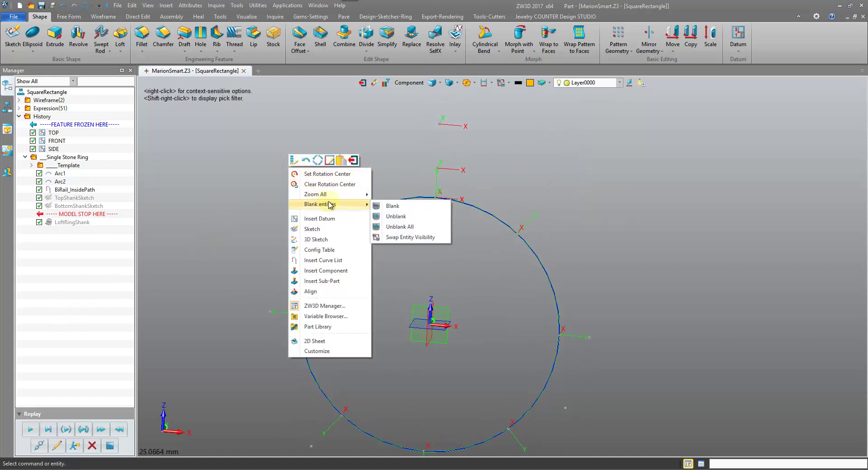
click(404, 228)
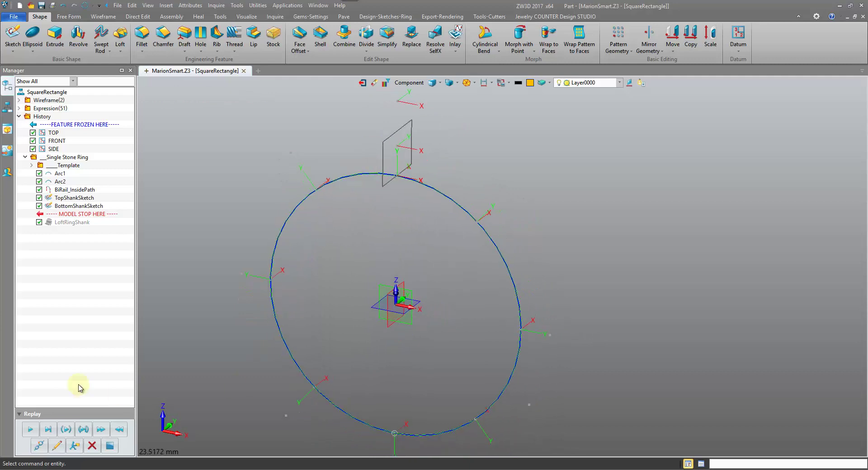
Rebuild LoftRingShank through its loft definition, examining the drive curve and profile directions at the ring's top
click(58, 447)
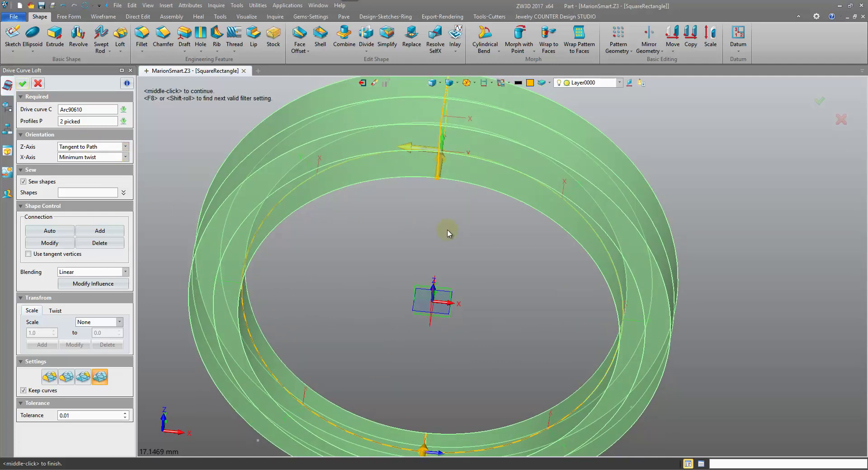
scroll(447, 230, up, 1)
right_drag(447, 199, 447, 164)
scroll(443, 207, up, 4)
scroll(446, 164, up, 2)
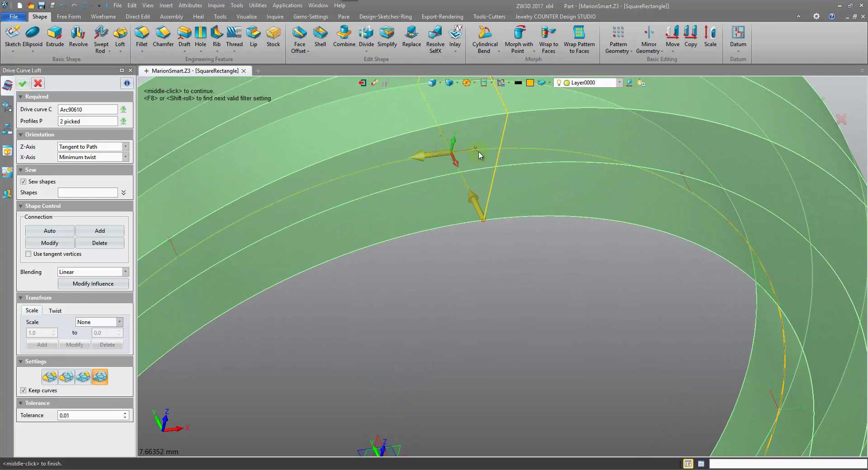
scroll(452, 167, down, 4)
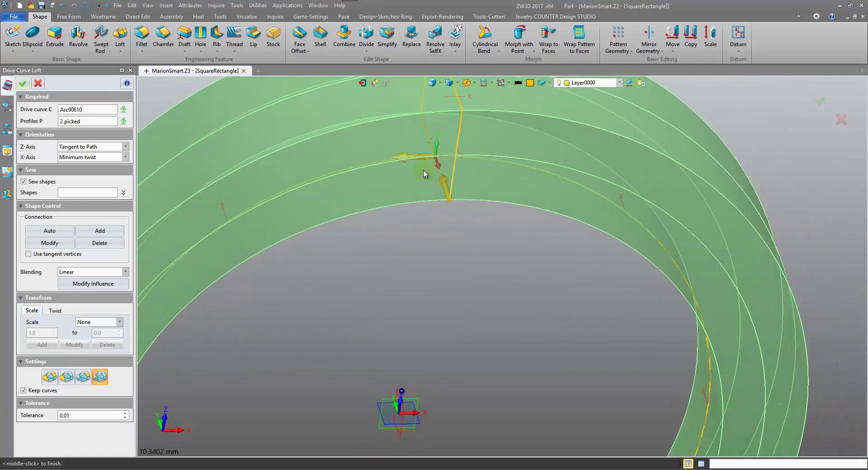
right_drag(440, 180, 452, 263)
middle_drag(427, 178, 420, 238)
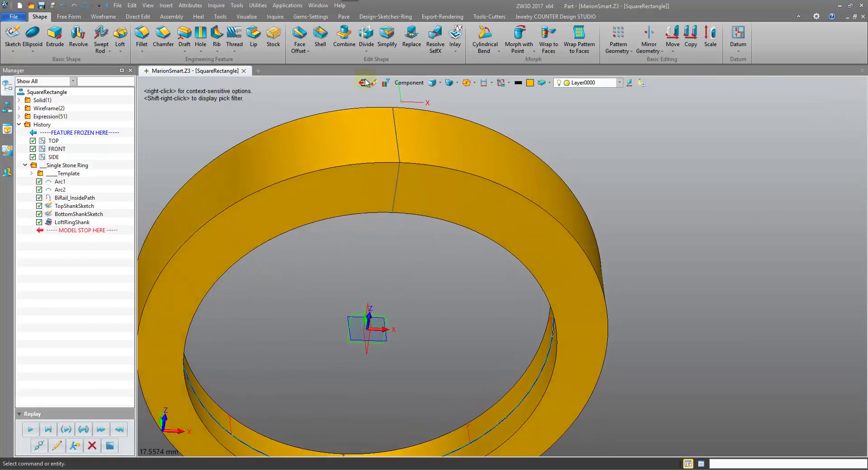
Inspect the edges around the seam at the ring's top with the Curve Direction tool, without applying it
middle_drag(365, 79, 383, 105)
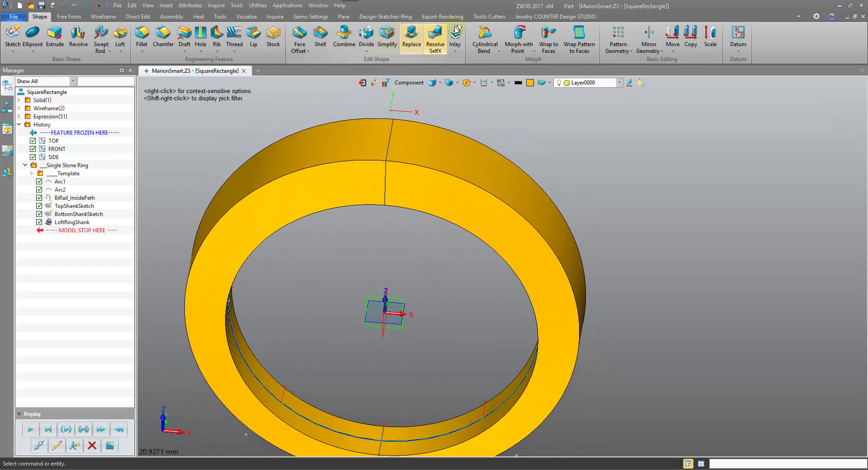
click(489, 16)
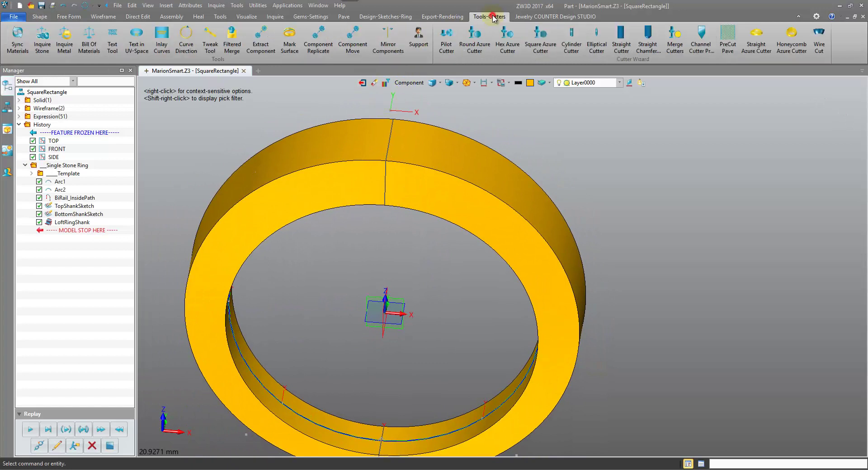
click(187, 44)
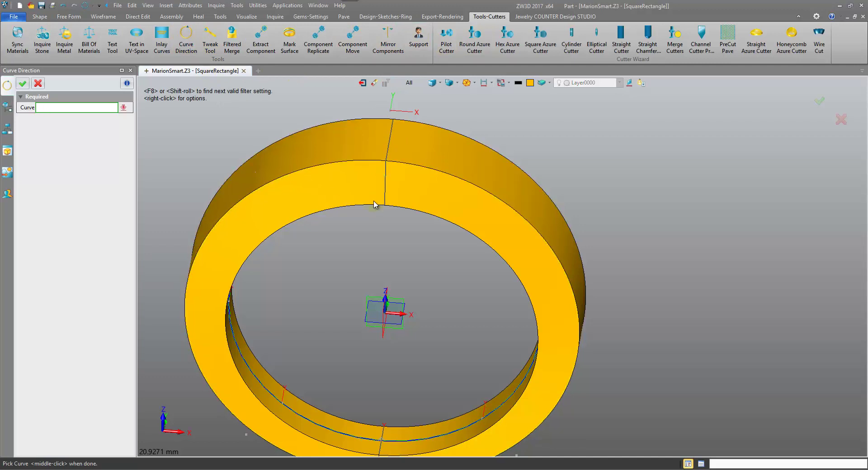
right_drag(379, 147, 372, 189)
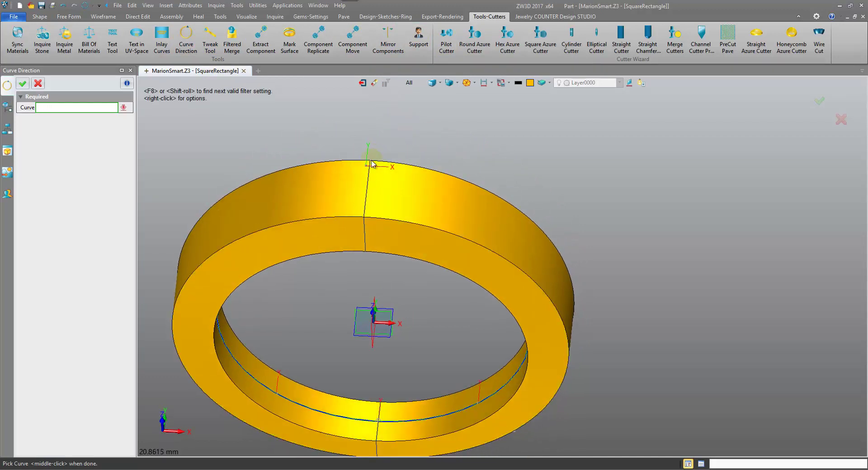
right_drag(347, 202, 334, 186)
click(38, 85)
right_drag(222, 157, 226, 144)
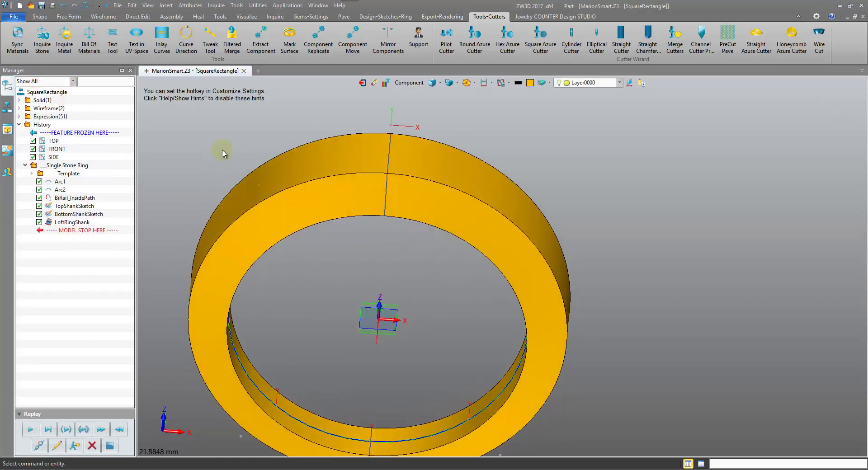
Open the LoftRingShank definition and examine its drive curve and profile directions around the ring
right_click(230, 133)
click(236, 131)
right_drag(228, 113, 446, 285)
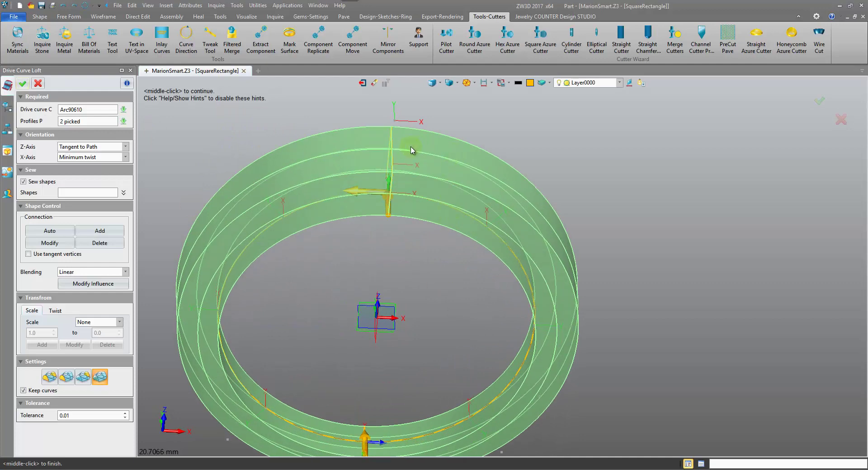
right_drag(404, 150, 404, 189)
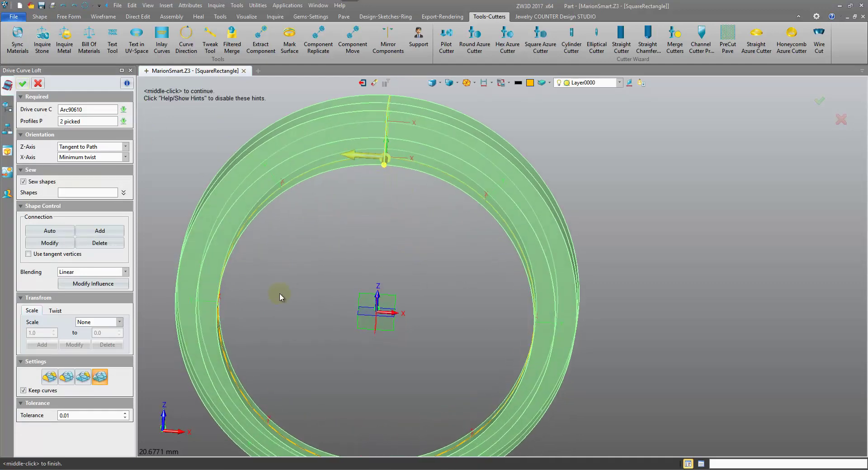
right_drag(283, 294, 280, 264)
right_drag(279, 232, 262, 224)
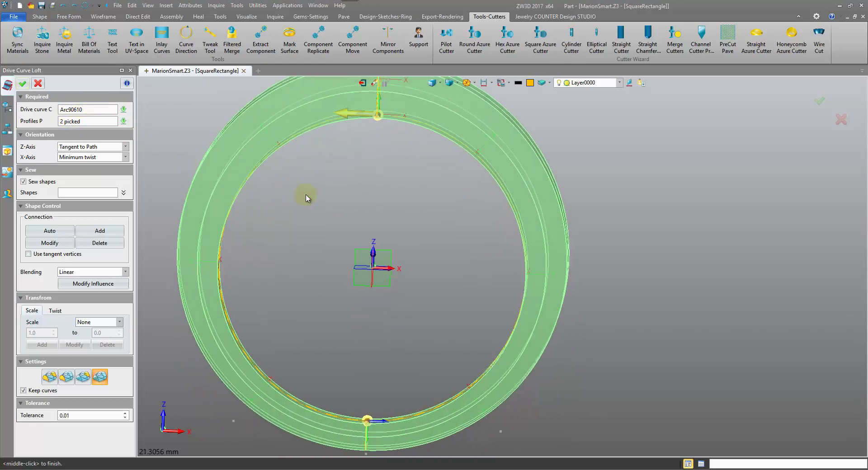
right_drag(307, 198, 306, 198)
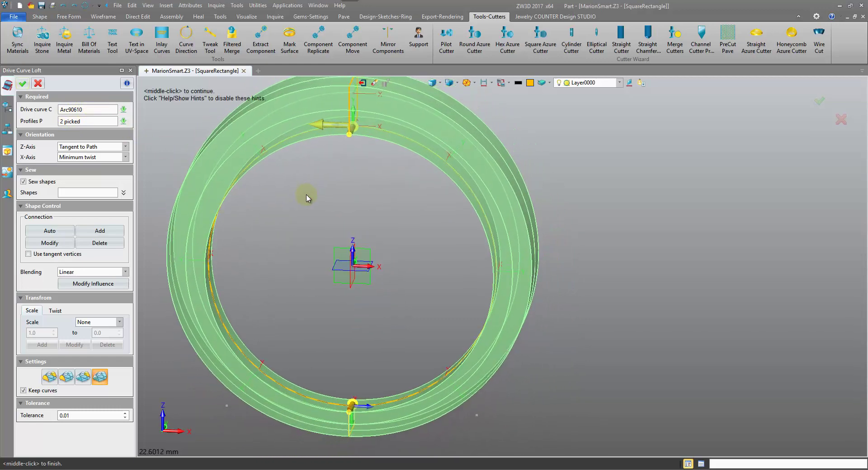
right_drag(307, 198, 302, 196)
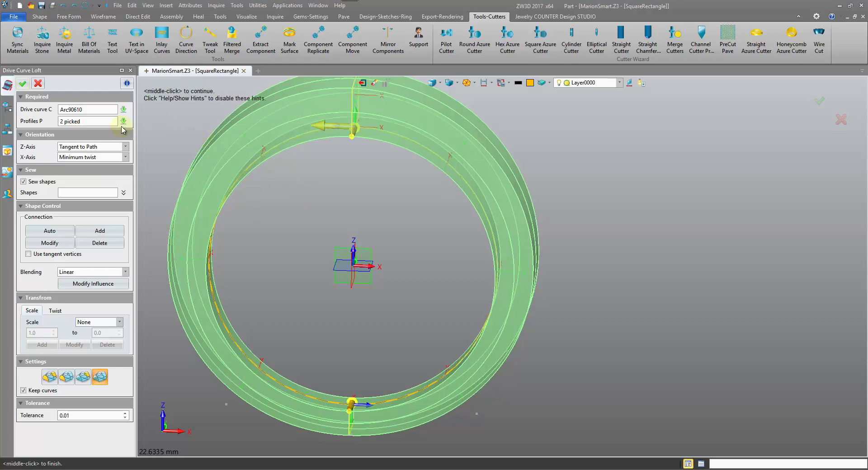
Replace the loft's drive curve with the ring sketch circle, allowing all entity types to be picked, and rebuild LoftRingShank
click(101, 110)
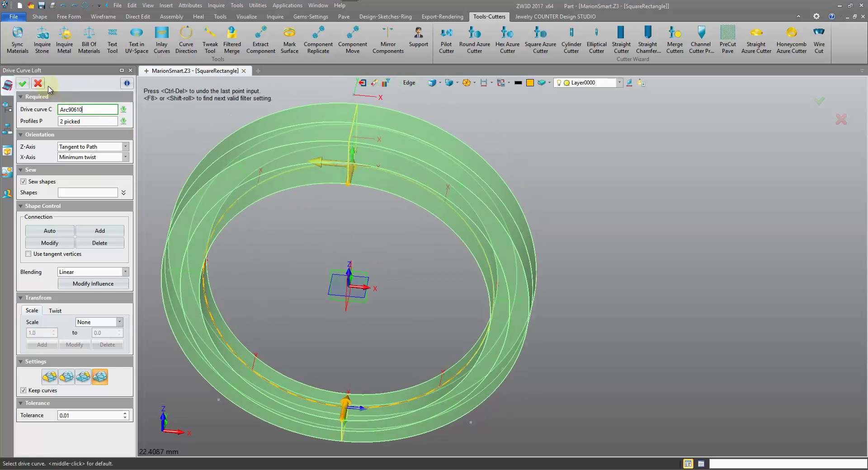
click(375, 266)
right_drag(374, 267, 446, 240)
right_drag(351, 227, 365, 213)
middle_drag(366, 216, 404, 154)
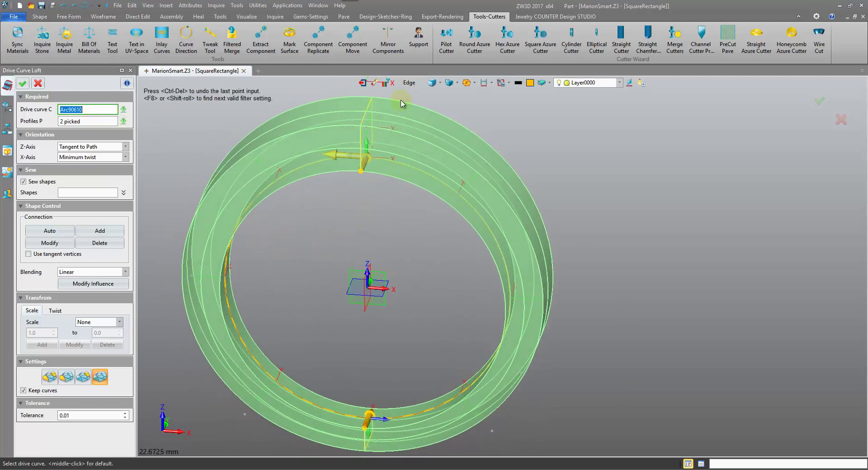
click(411, 85)
click(424, 108)
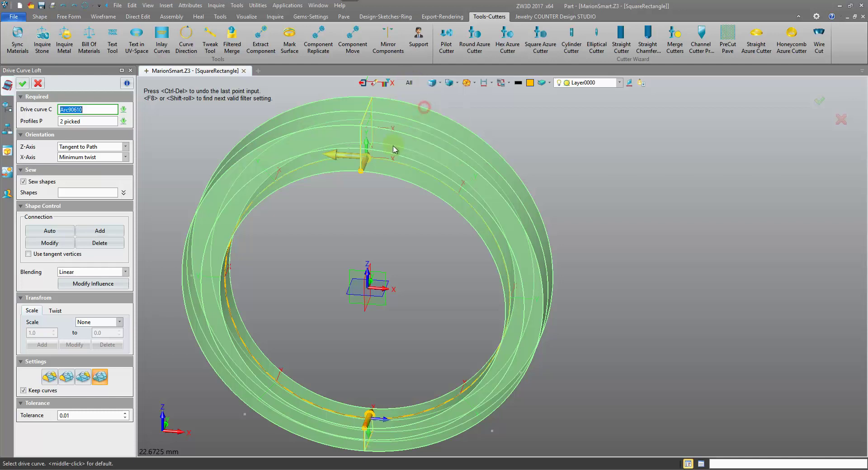
click(511, 286)
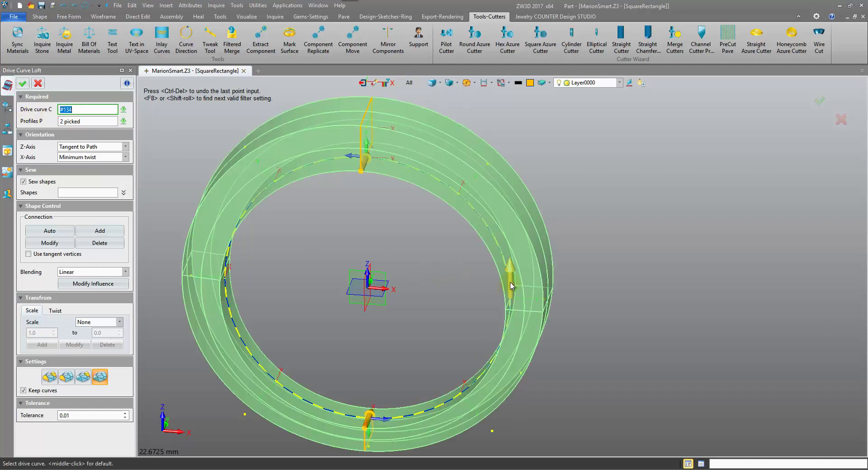
right_drag(577, 353, 547, 341)
click(26, 83)
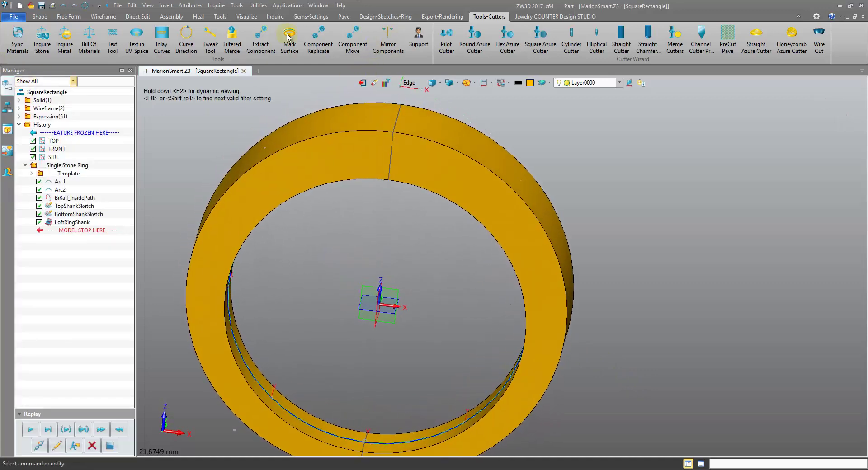
Inspect the outer edge directions of the rebuilt shank with the Curve Direction tool, without applying it
click(187, 47)
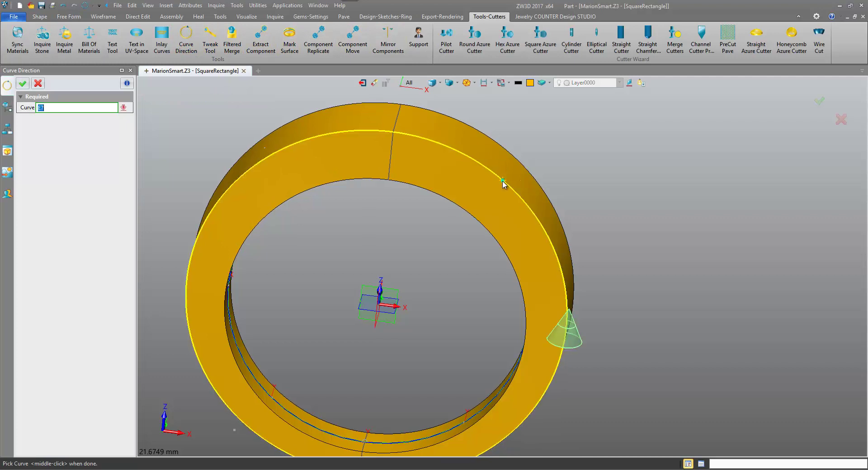
middle_drag(500, 184, 473, 252)
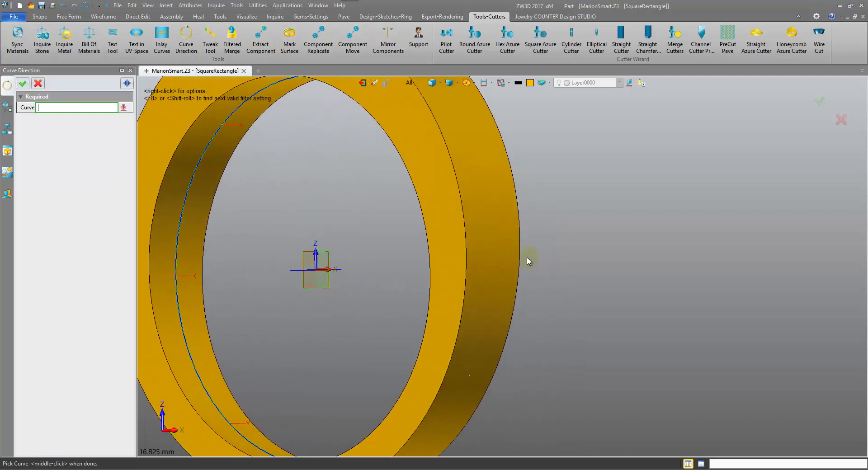
right_drag(467, 259, 491, 256)
scroll(479, 257, down, 3)
click(38, 83)
right_drag(271, 217, 326, 210)
scroll(326, 210, down, 1)
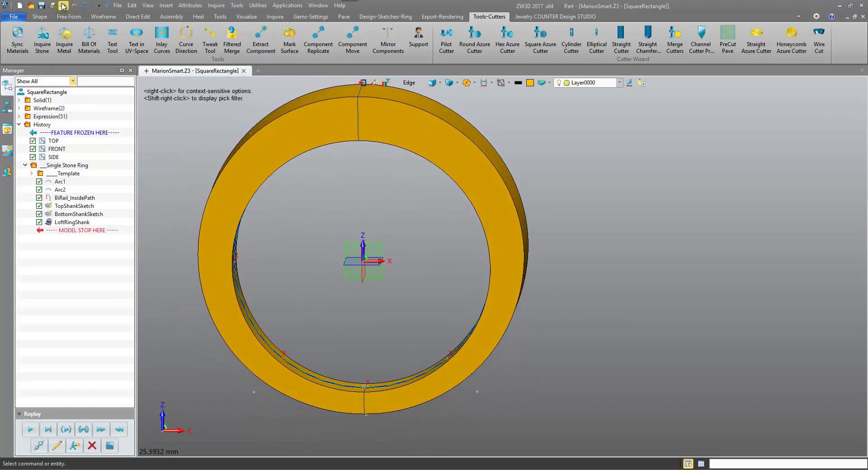
Undo the LoftRingShank rebuild and check its original loft definition without changing it
click(63, 5)
scroll(317, 181, down, 1)
right_drag(271, 179, 217, 239)
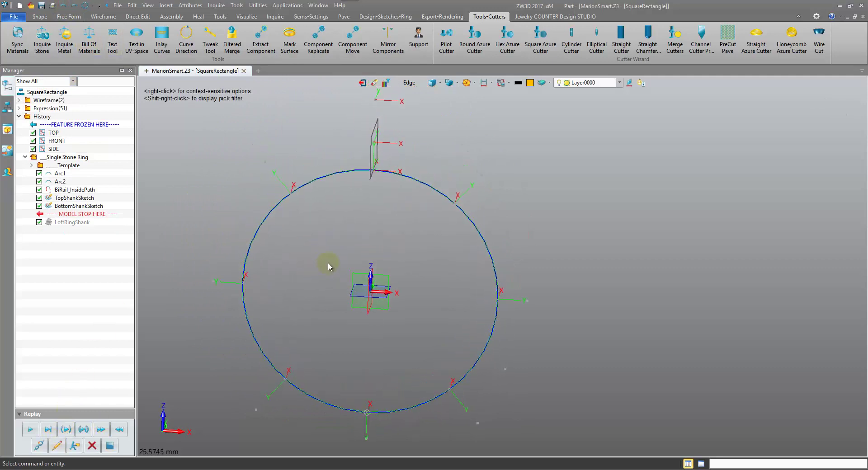
click(57, 446)
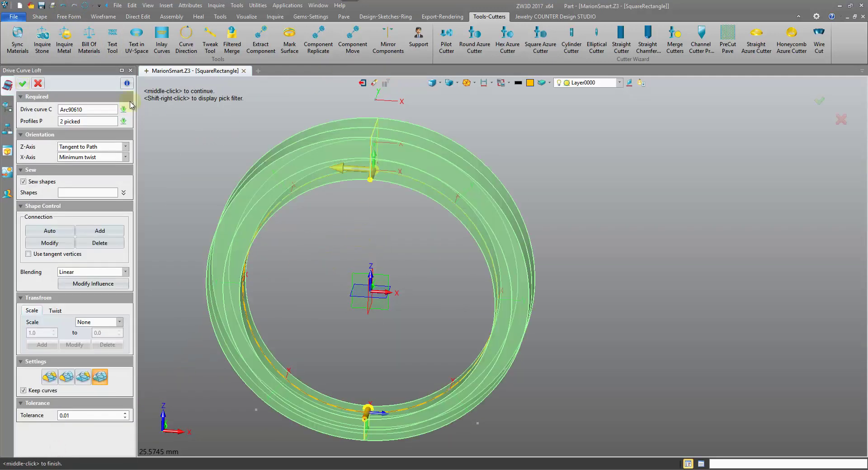
click(37, 84)
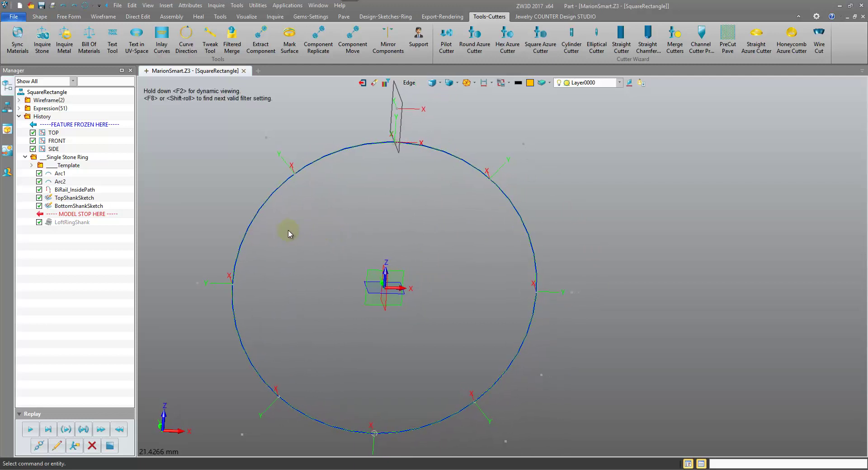
Restrict picking to sketches and hide the RingSketch circle
click(409, 83)
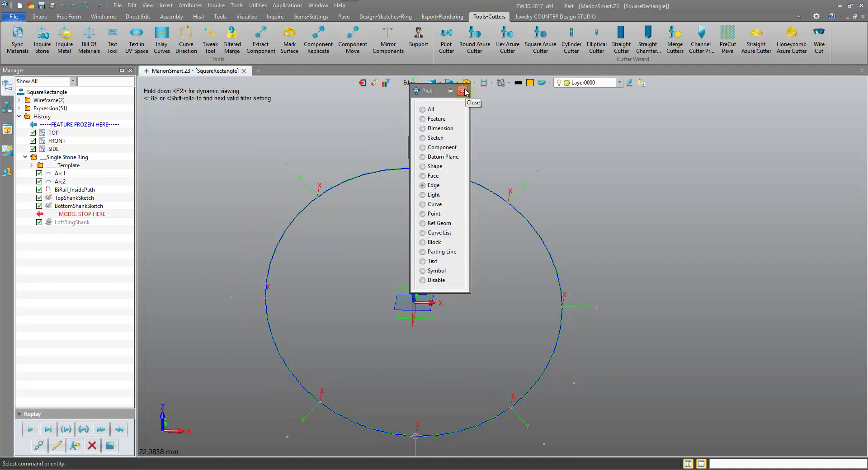
click(436, 138)
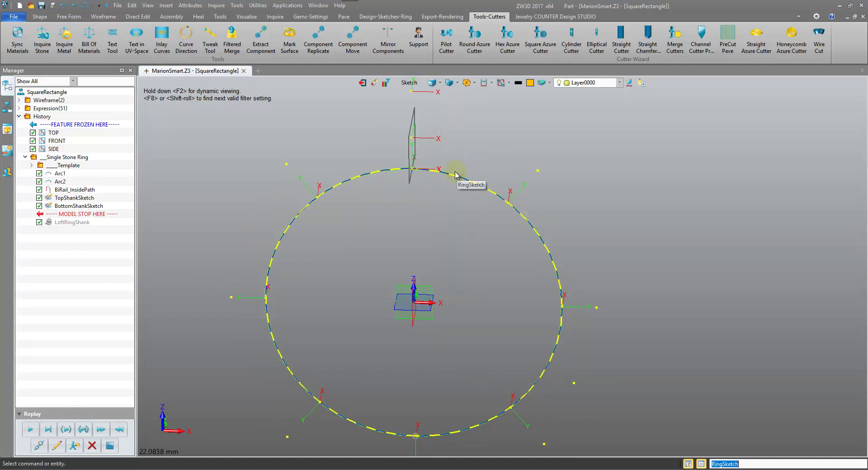
right_click(458, 171)
click(474, 193)
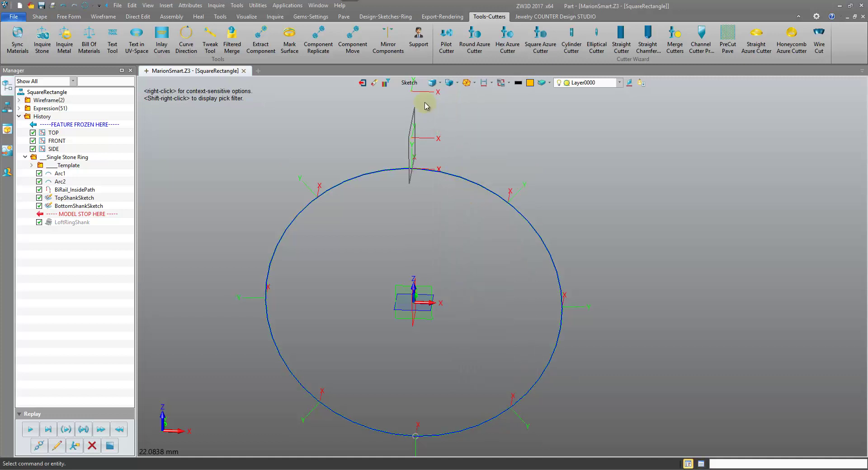
Set the pick filter to Curve and turn off the JCD_Template layer
click(408, 84)
click(432, 203)
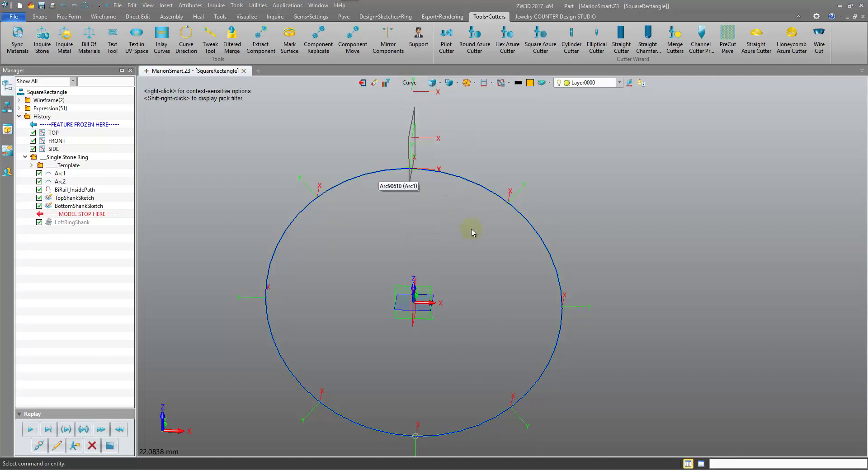
scroll(480, 190, down, 2)
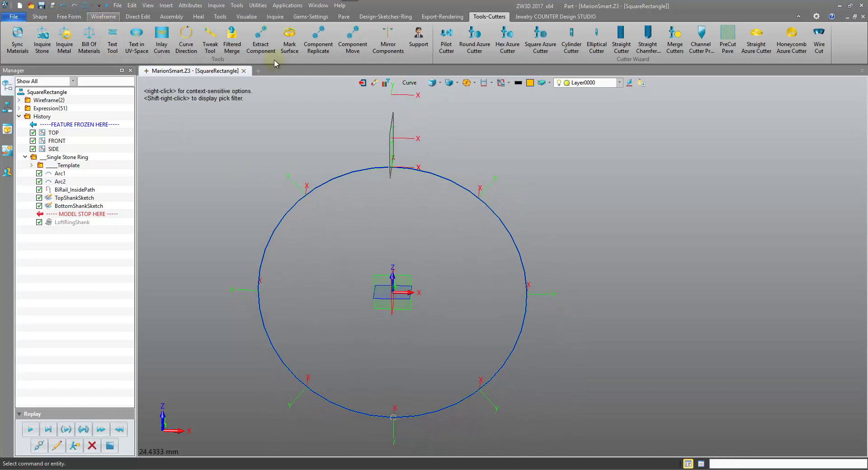
click(572, 83)
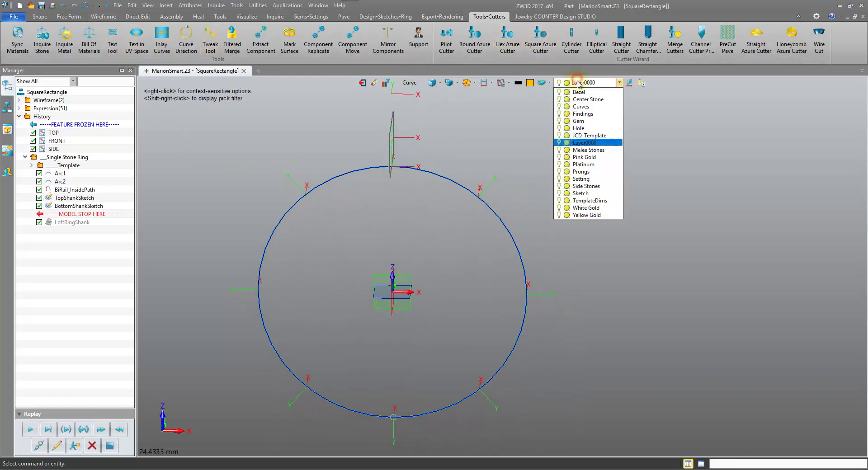
click(560, 135)
Draw a three-point wireframe circle aligned to the FRONT plane, through the two upper diagonal datum points and the lower-right one
click(103, 17)
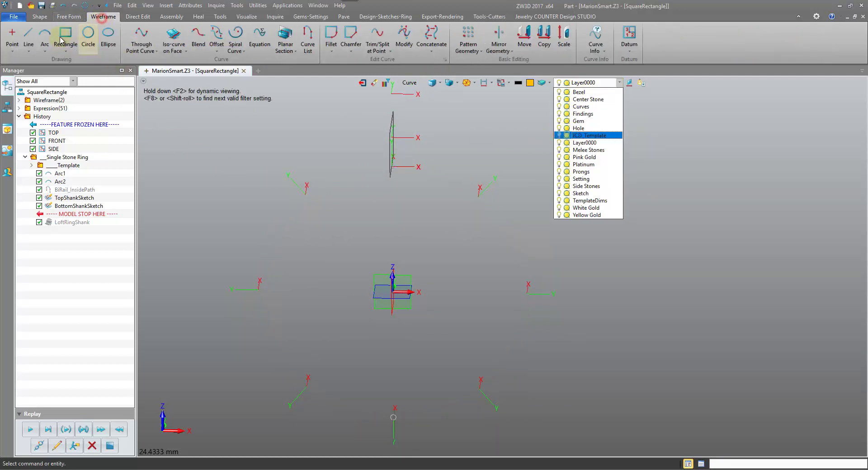
click(89, 36)
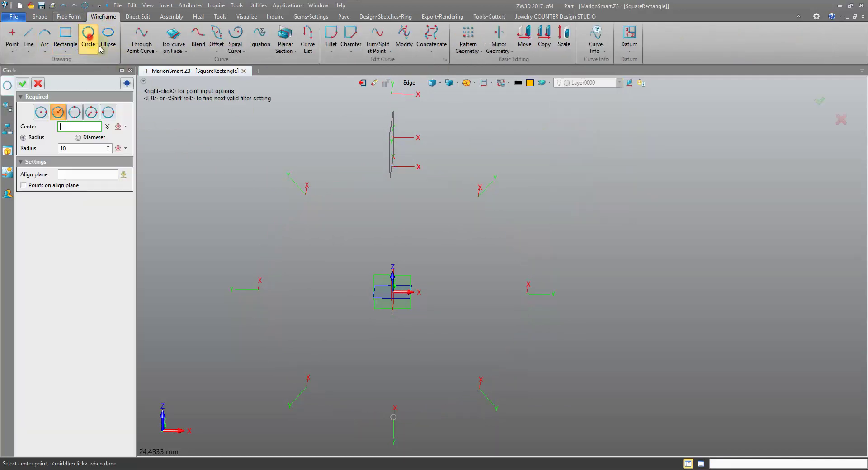
right_drag(345, 249, 323, 243)
click(84, 174)
click(390, 282)
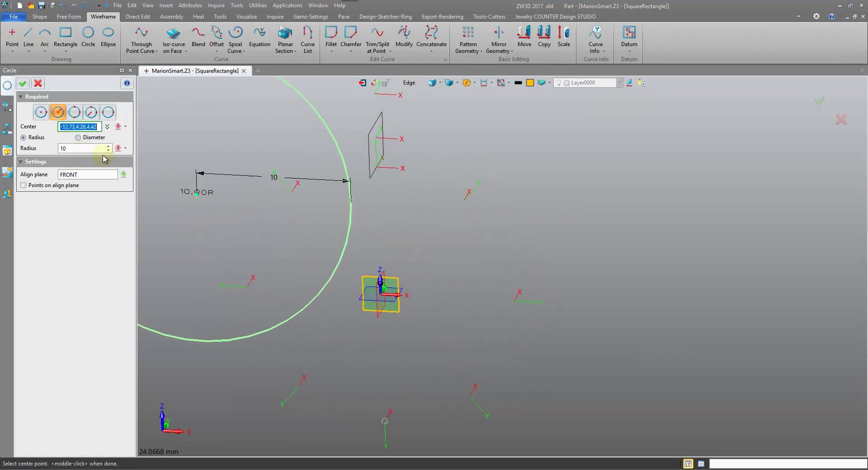
click(75, 113)
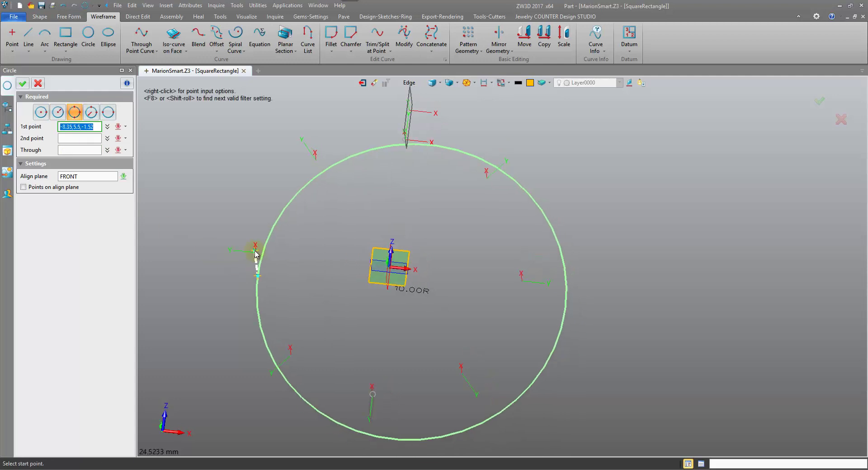
click(402, 82)
click(424, 107)
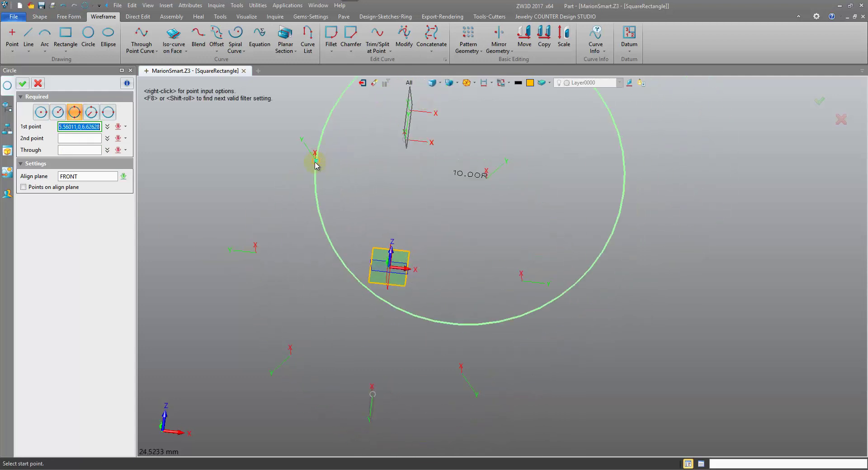
click(316, 159)
click(489, 176)
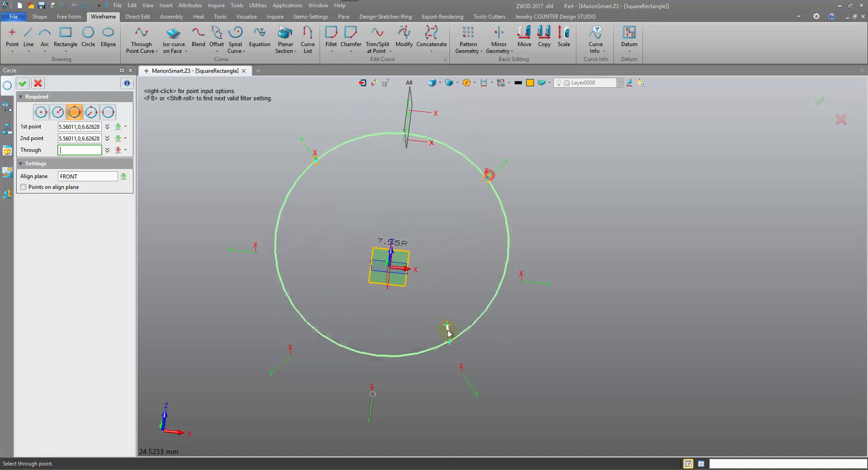
click(464, 372)
click(22, 84)
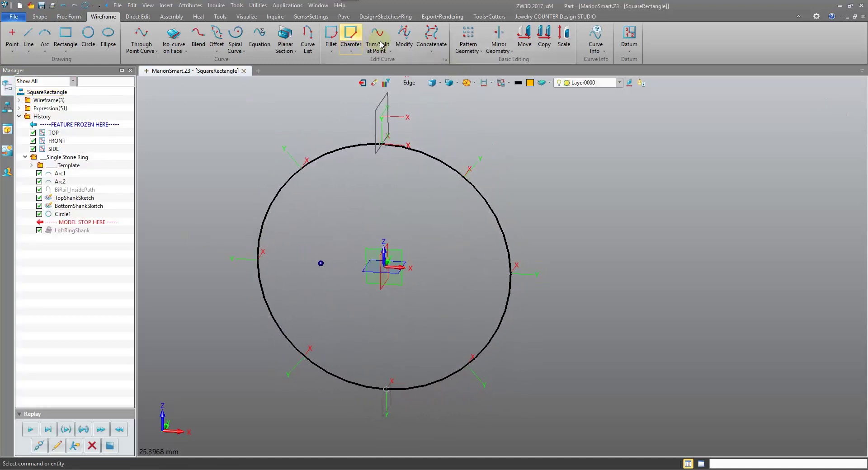
Check the direction of the new circle with the Curve Direction tool and compare it with the top shank profile
click(490, 17)
click(186, 38)
click(497, 226)
middle_click(542, 298)
click(526, 306)
middle_click(526, 305)
right_drag(262, 278, 306, 245)
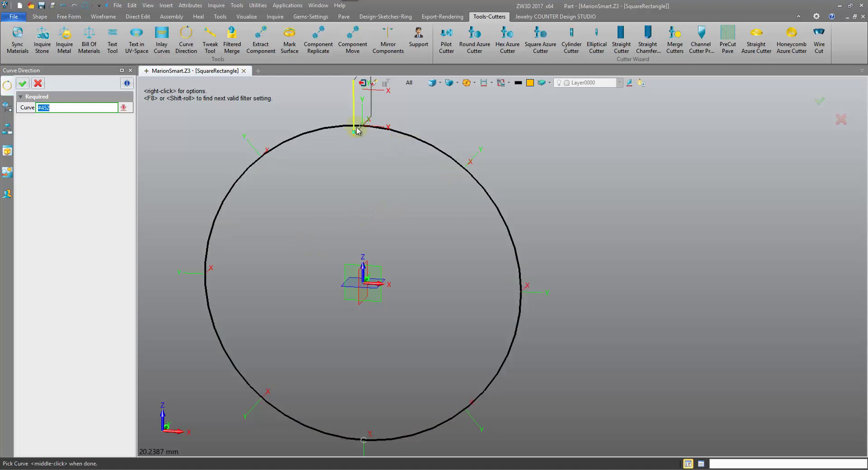
right_drag(380, 141, 380, 146)
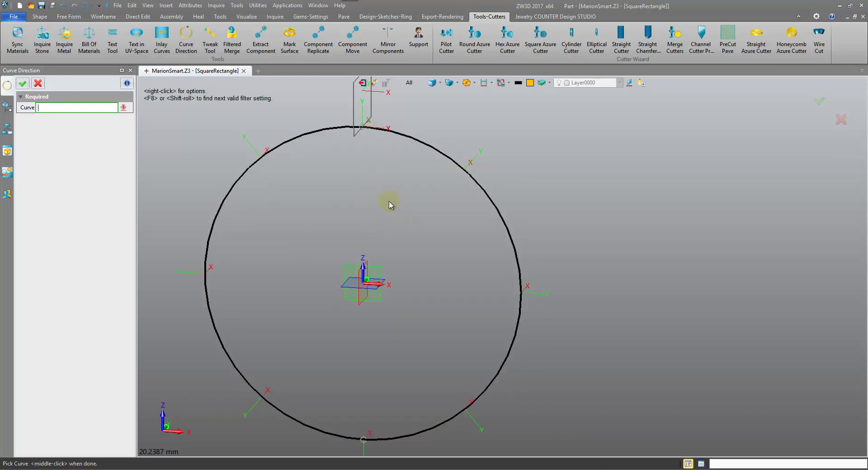
Recheck the new circle's direction by picking it at several places along its right half, and close the Curve Direction tool
click(507, 274)
middle_click(517, 388)
click(485, 392)
middle_click(544, 369)
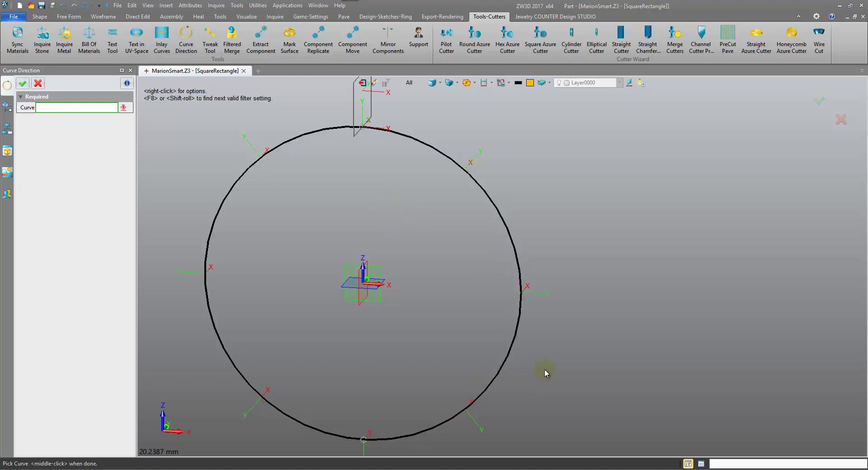
click(515, 354)
middle_click(514, 354)
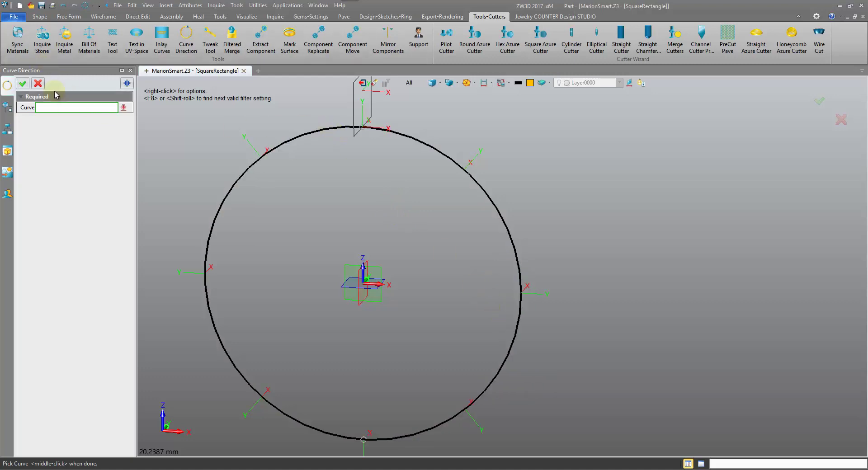
click(38, 83)
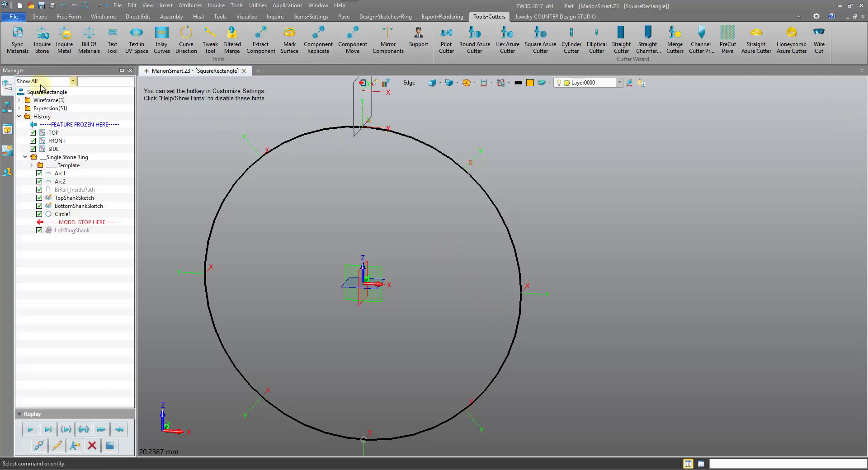
click(103, 16)
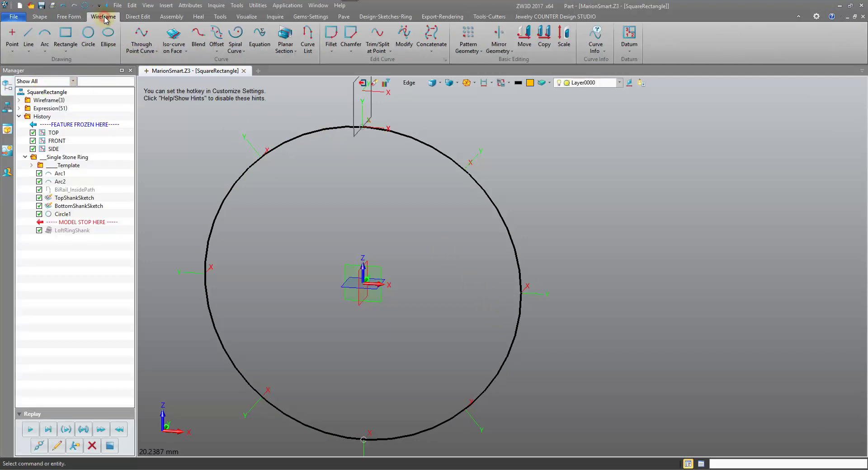
Split the wireframe circle at a point on its lower-left arc with Trim/Split at Point
click(386, 35)
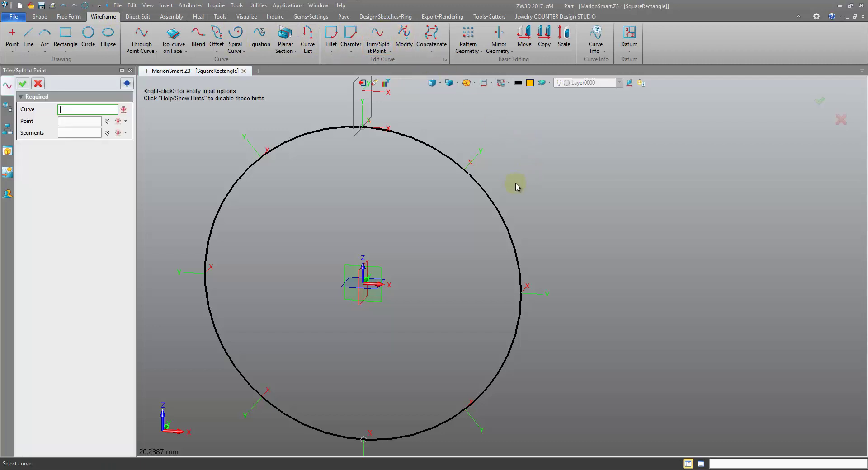
click(498, 207)
middle_drag(397, 305, 428, 266)
right_drag(429, 266, 450, 247)
click(353, 383)
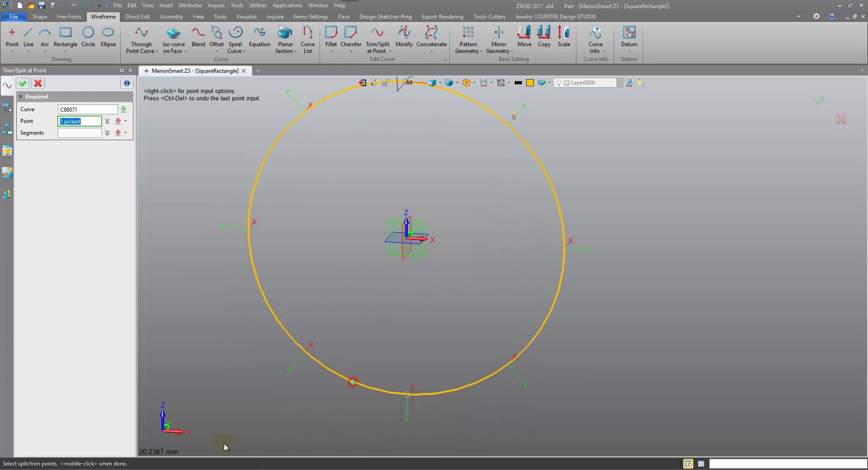
click(23, 84)
Set the pick filter to Curve
click(421, 83)
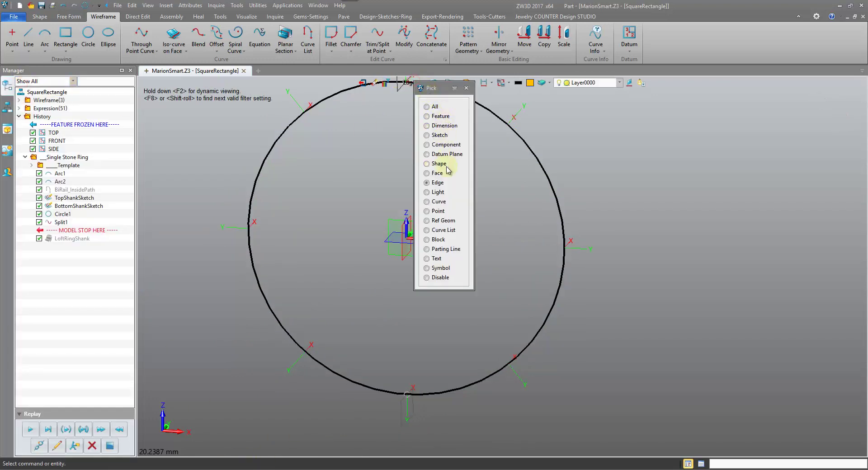
click(438, 201)
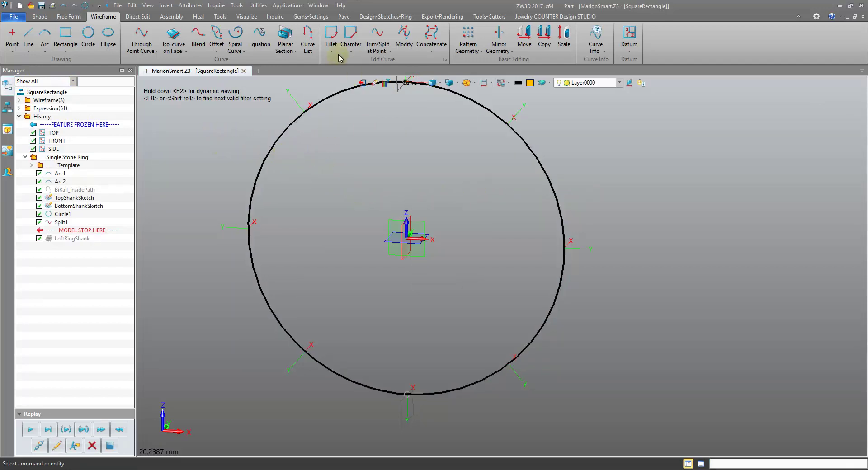
click(489, 16)
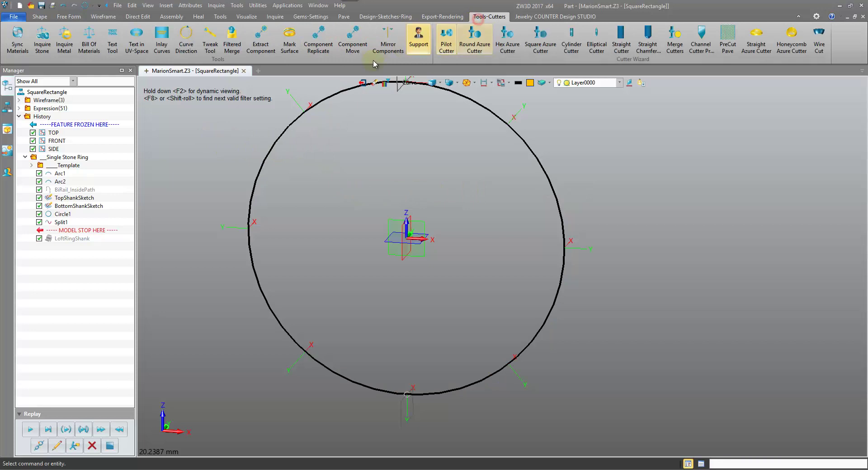
click(186, 39)
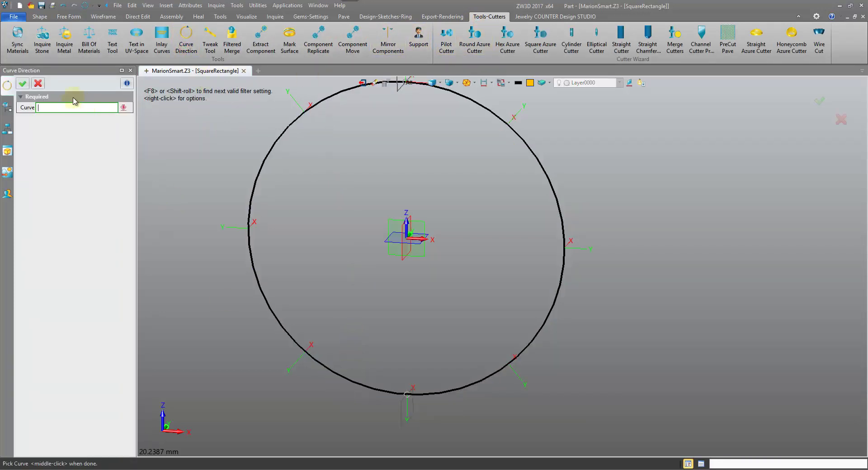
click(39, 83)
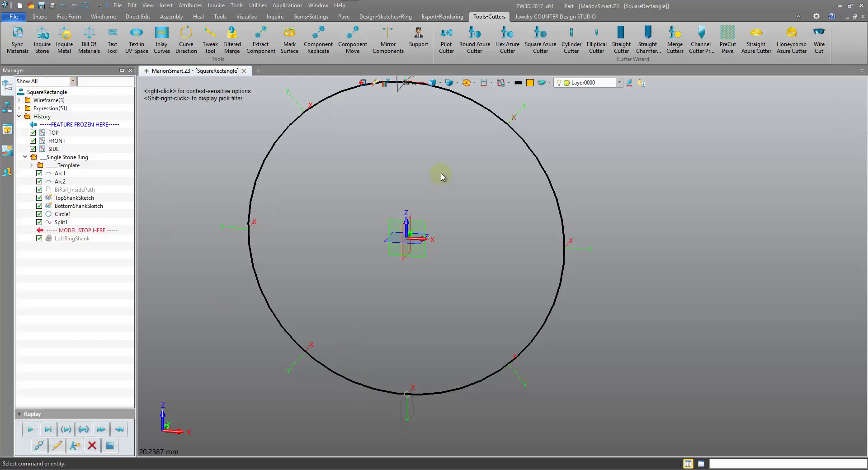
Redefine the LoftRingShank feature, replacing its drive curve with the split circle
middle_drag(426, 189, 471, 220)
scroll(471, 220, down, 2)
right_drag(471, 219, 471, 219)
right_drag(417, 237, 411, 239)
click(51, 447)
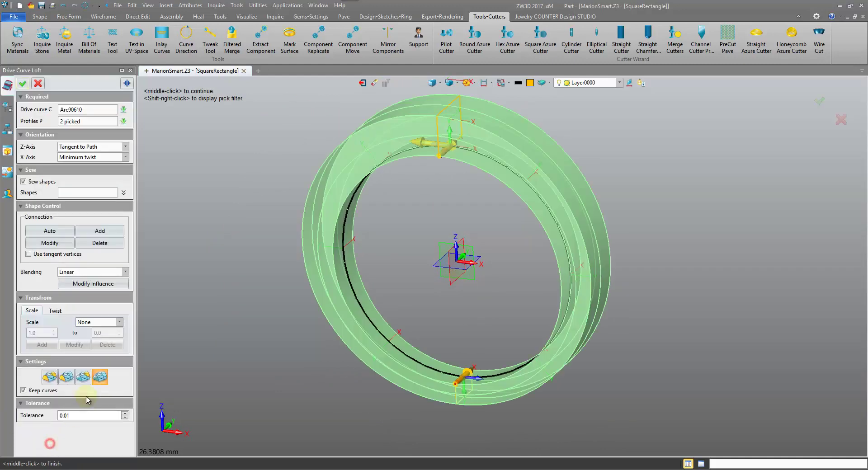
click(101, 110)
right_click(201, 120)
click(223, 126)
click(322, 234)
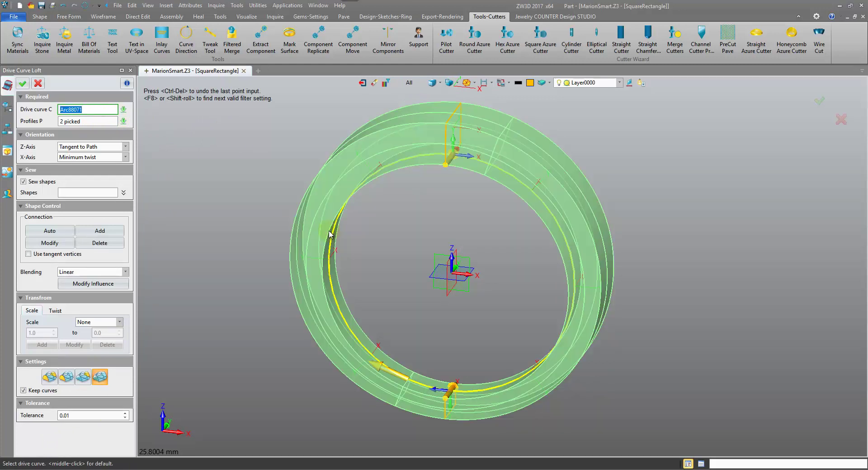
click(22, 83)
Check the direction of the shank's front inner edge with the Curve Direction tool
click(186, 39)
click(378, 420)
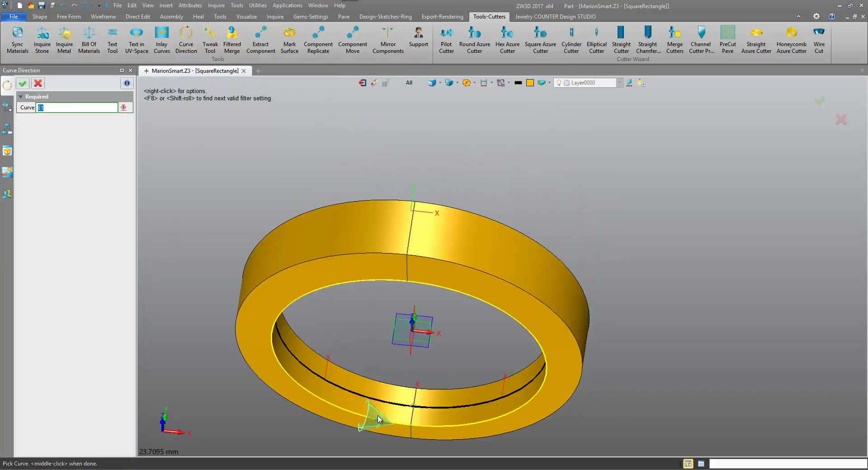
middle_click(354, 117)
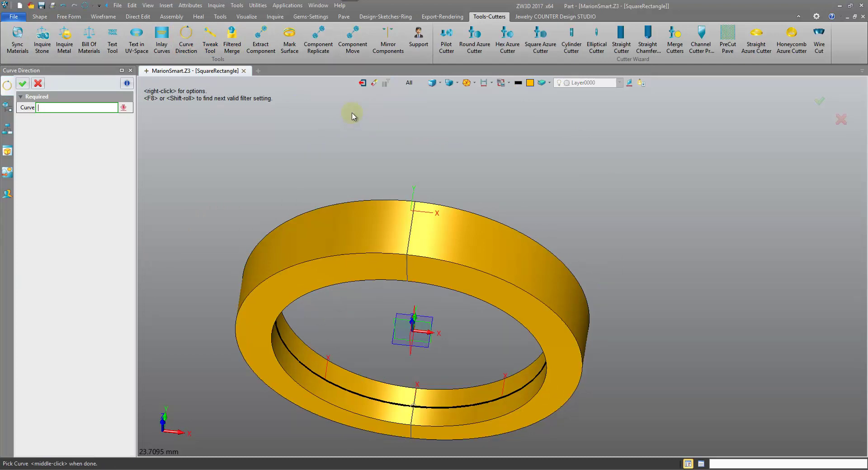
Return to the MarionSmart assembly and delete the Tweak1 feature from its history
click(363, 83)
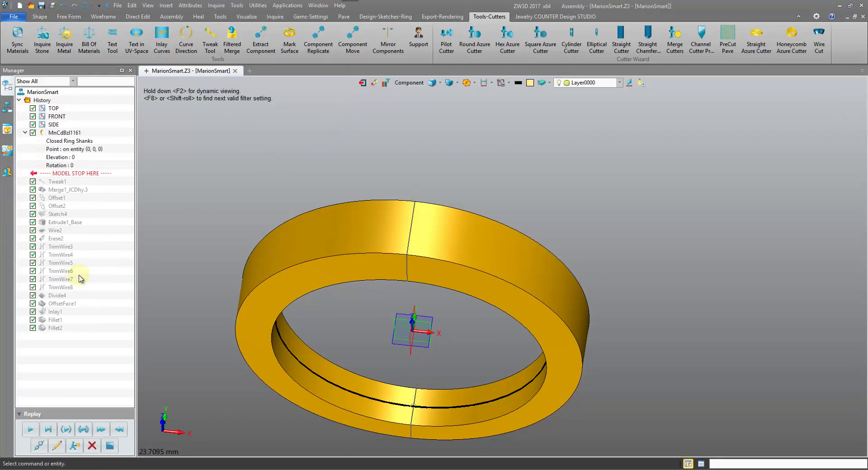
click(56, 206)
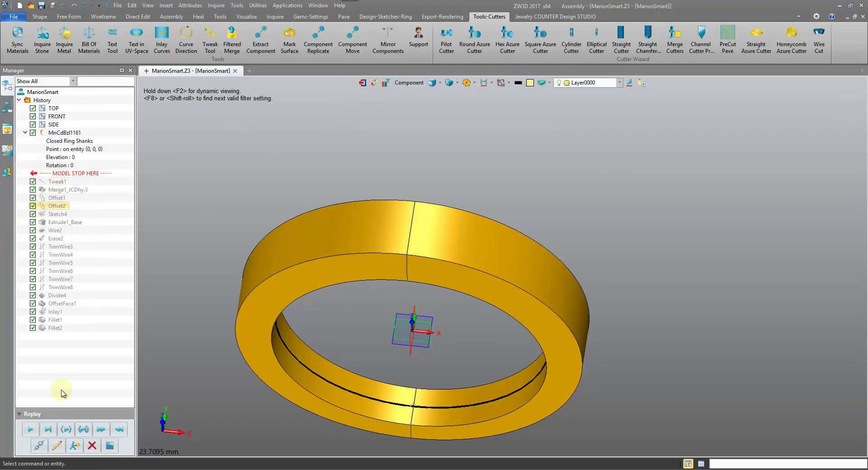
click(91, 448)
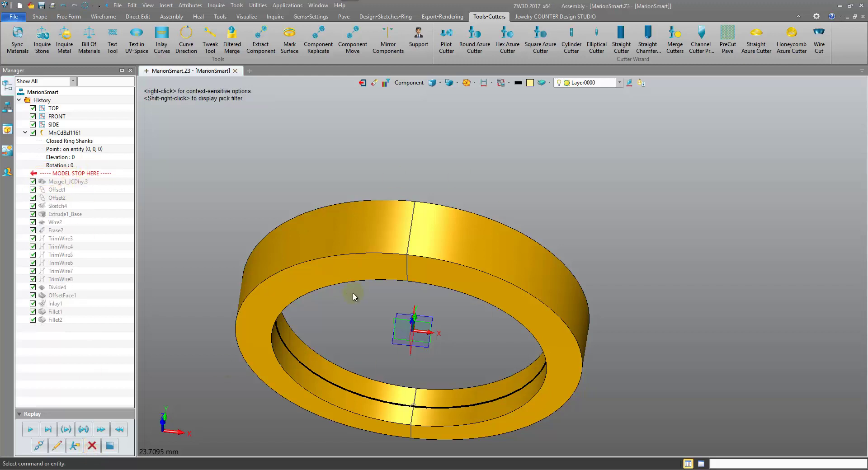
Replay the assembly history through the Merge1 feature and check the direction of the merged ring's front outer edge
drag(64, 173, 77, 244)
drag(83, 288, 84, 288)
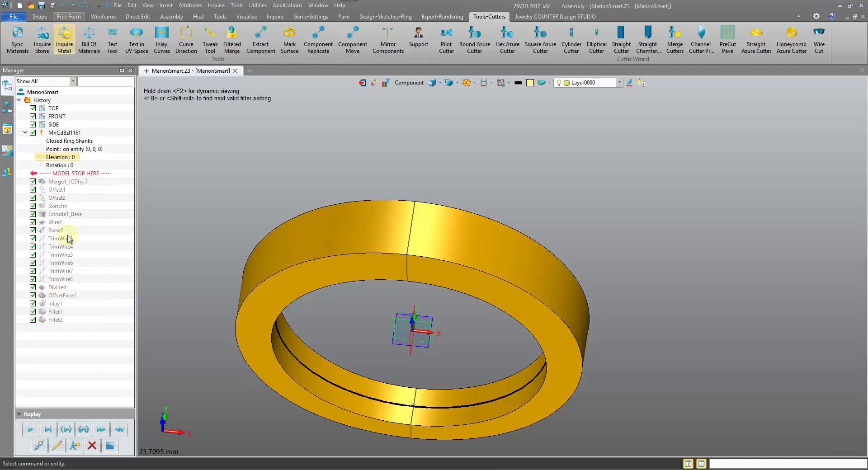
click(48, 430)
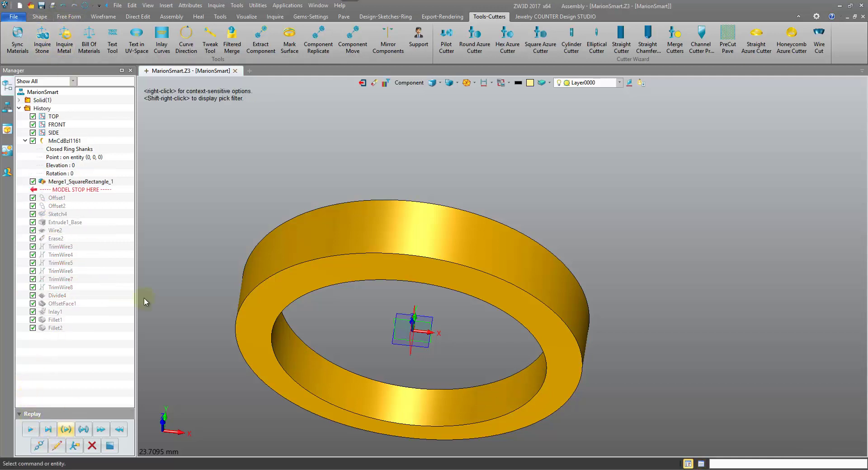
click(186, 41)
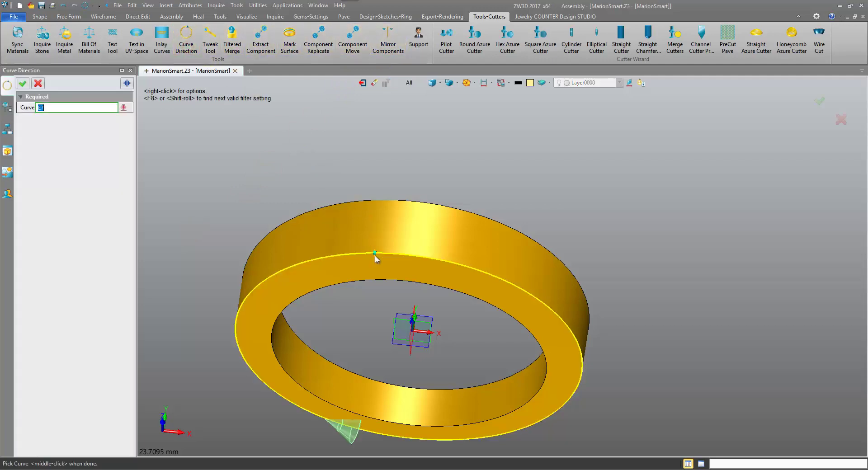
click(38, 84)
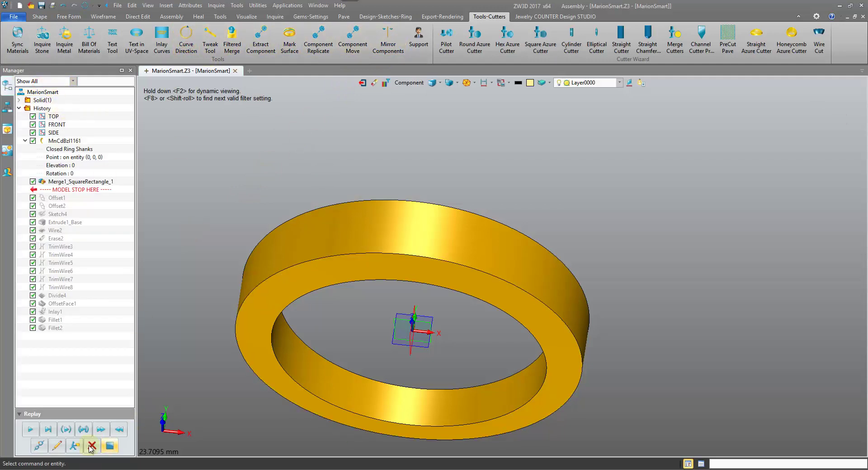
Redefine the Offset1 feature, replacing its face with the ring's outer cylindrical face
click(58, 450)
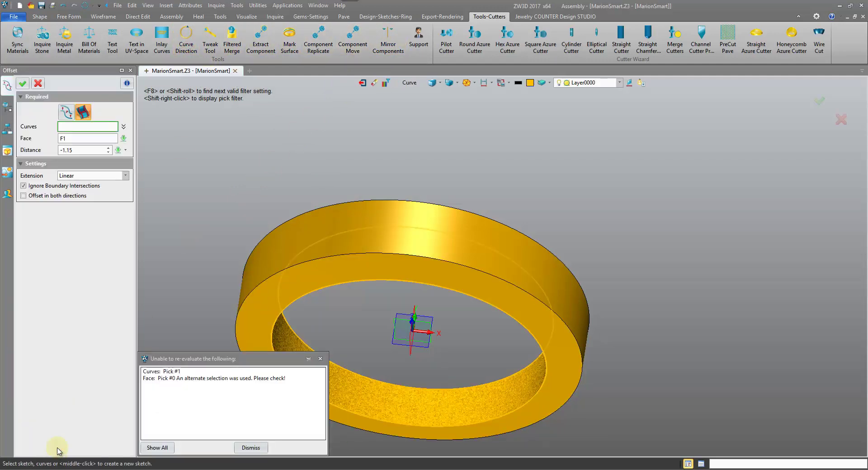
click(88, 128)
right_click(271, 156)
click(90, 139)
right_click(256, 155)
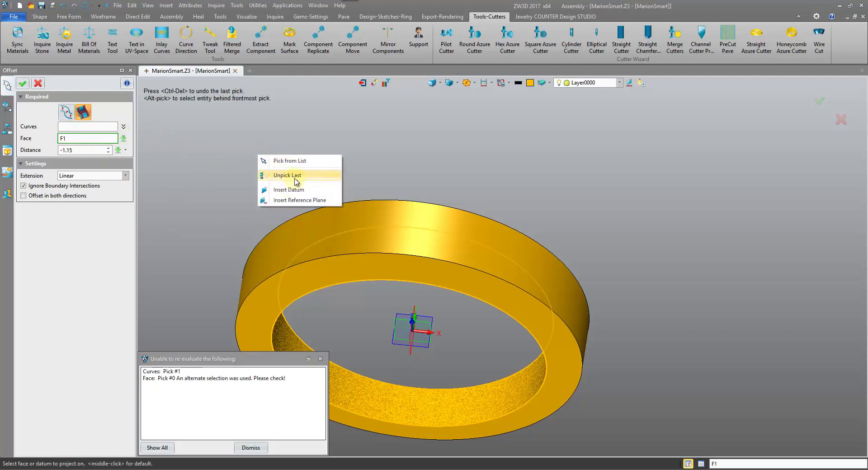
click(296, 176)
click(365, 233)
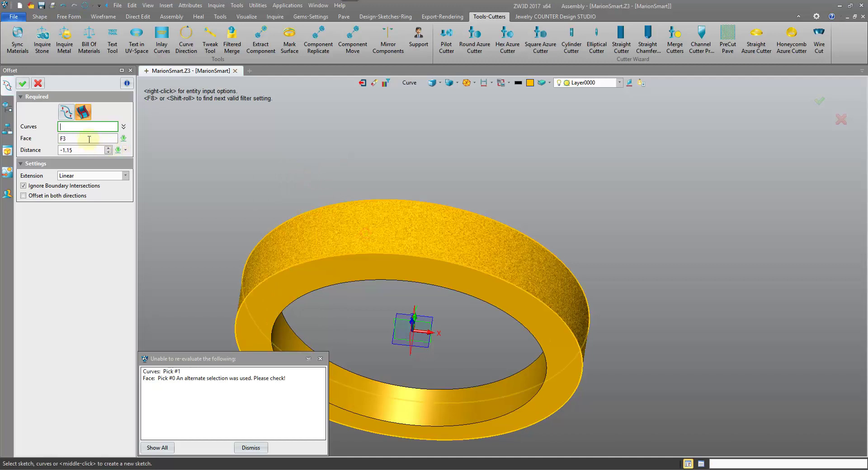
Set the pick filter to Edge and complete Offset1 with the ring's front outer edge as its curve
click(412, 83)
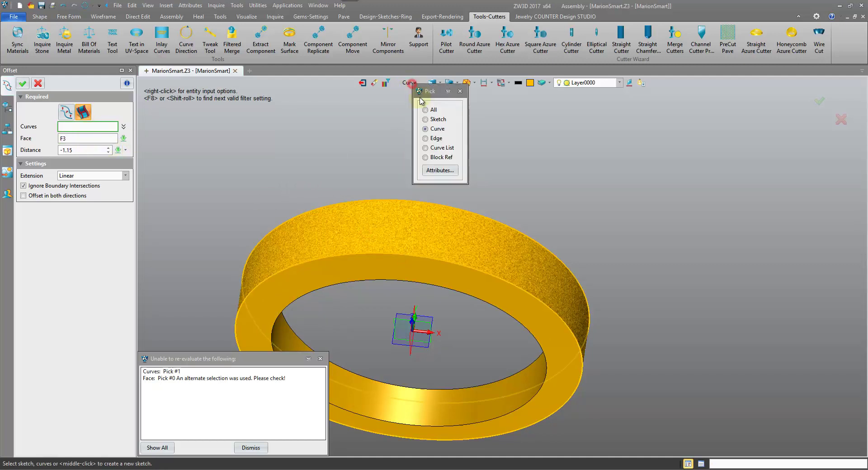
click(427, 138)
click(387, 252)
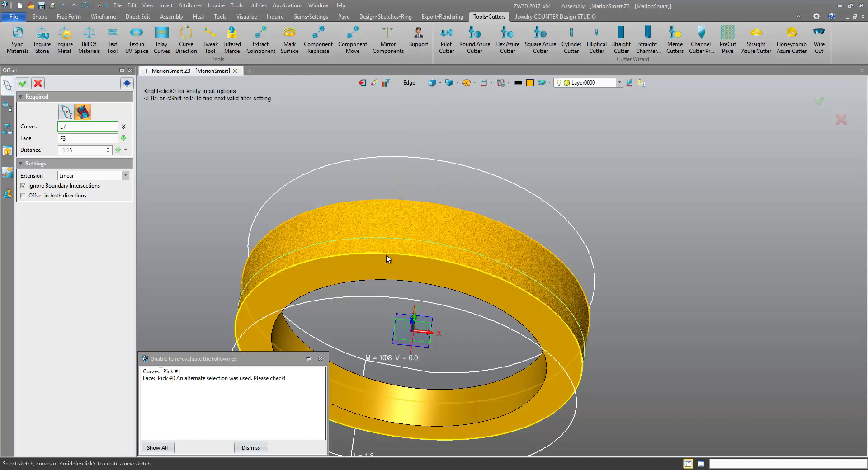
right_click(234, 175)
click(206, 201)
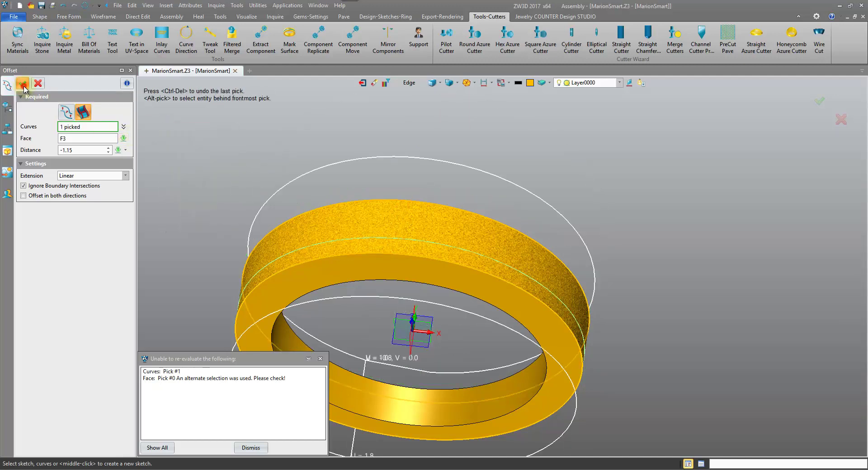
click(24, 86)
Redefine Offset2 with the ring's rear outer edge as its curve and the outer cylindrical face as its face
click(59, 445)
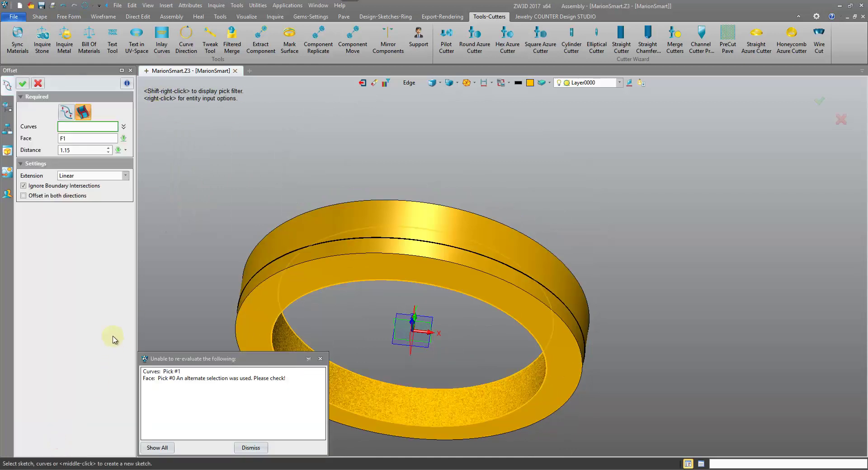
click(104, 126)
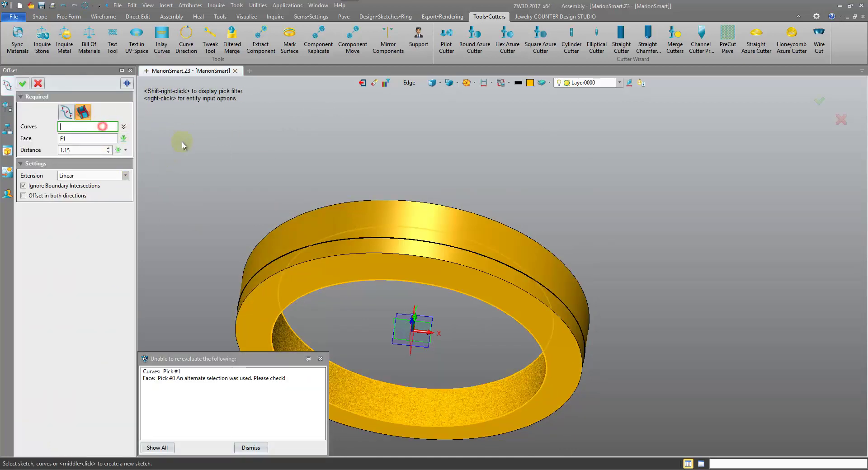
click(420, 202)
click(391, 236)
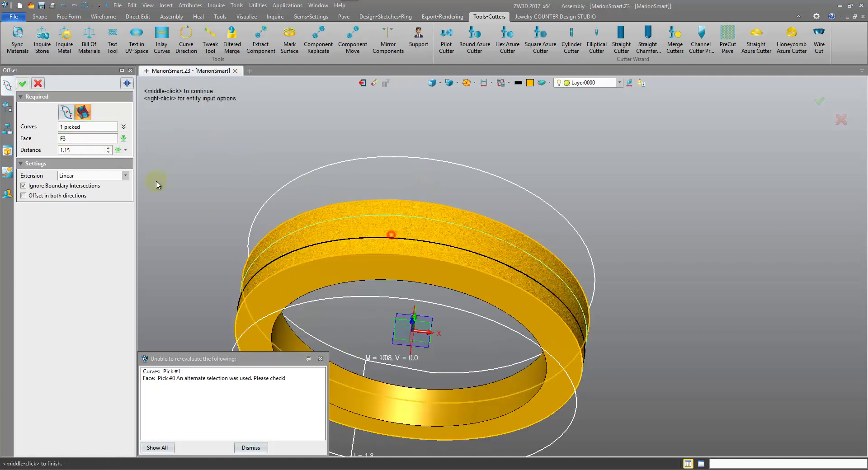
click(23, 84)
click(251, 448)
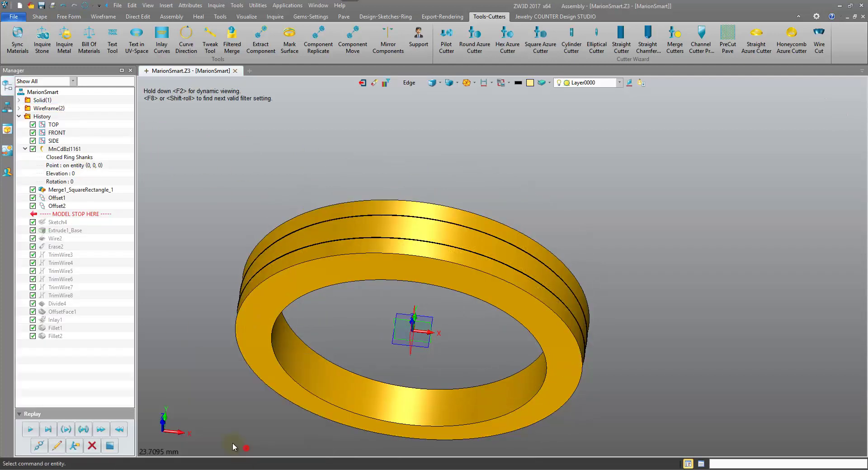
Replay the history through Extrude1_Base and open the Wire2 intersection curve for redefinition, dismissing the re-evaluation message
click(31, 430)
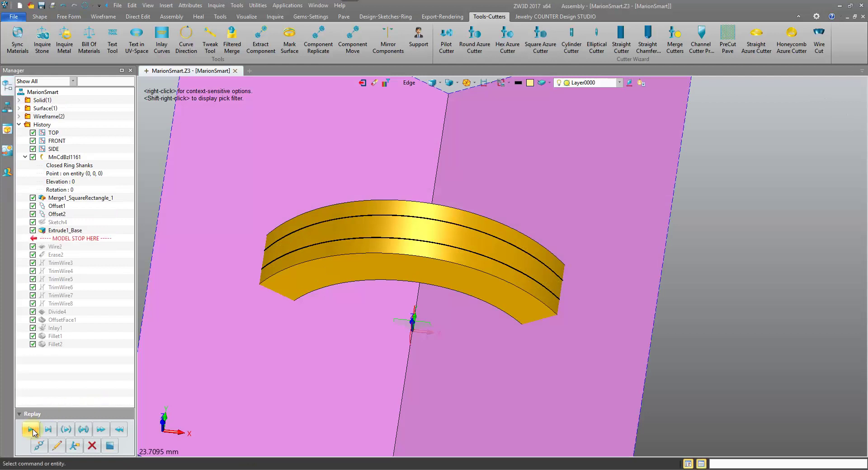
click(60, 446)
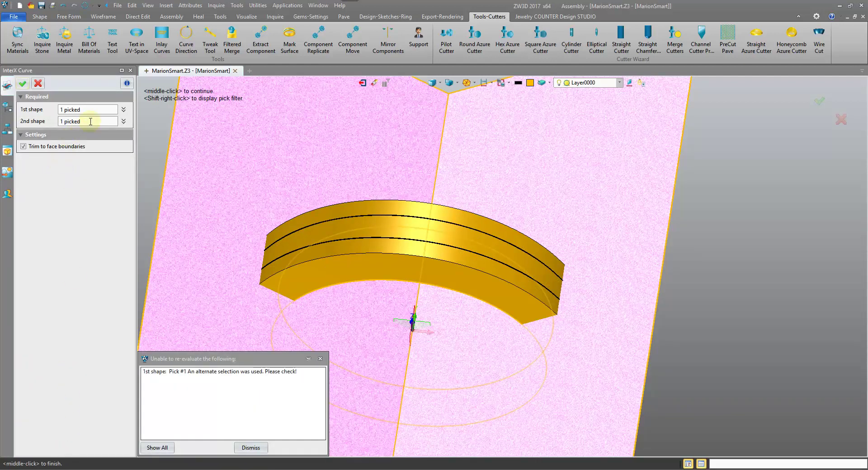
click(250, 448)
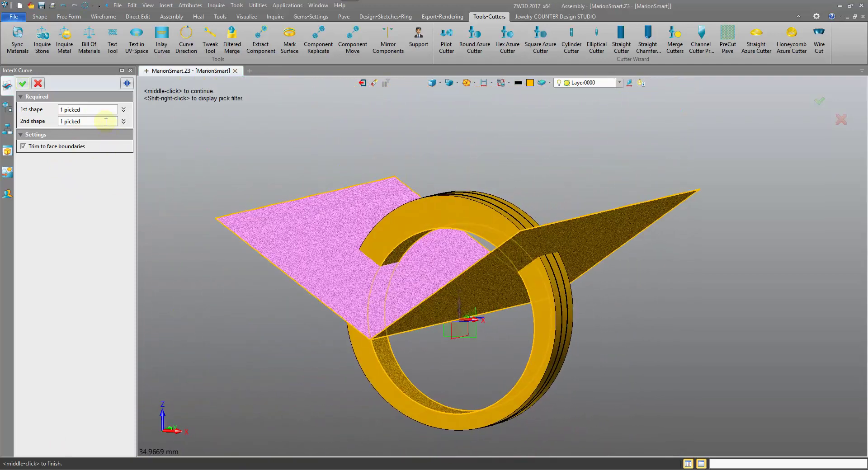
Replace Wire2's second intersection shape with the extruded V-shaped surface
click(105, 122)
right_click(235, 132)
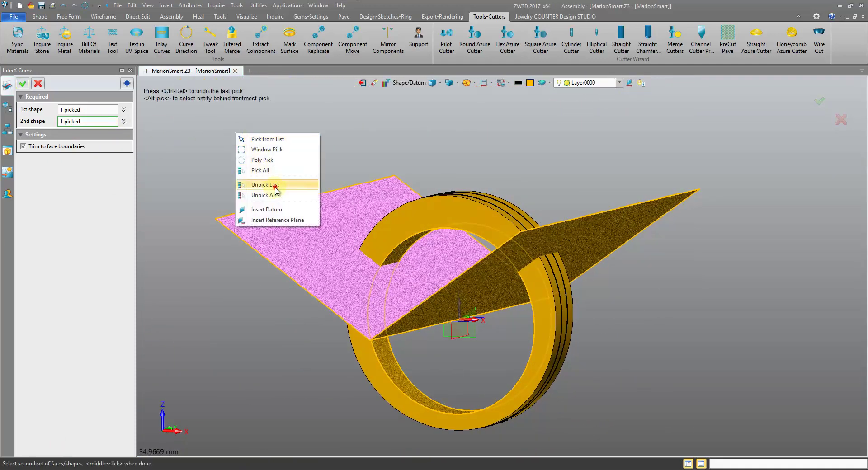
click(265, 185)
click(356, 277)
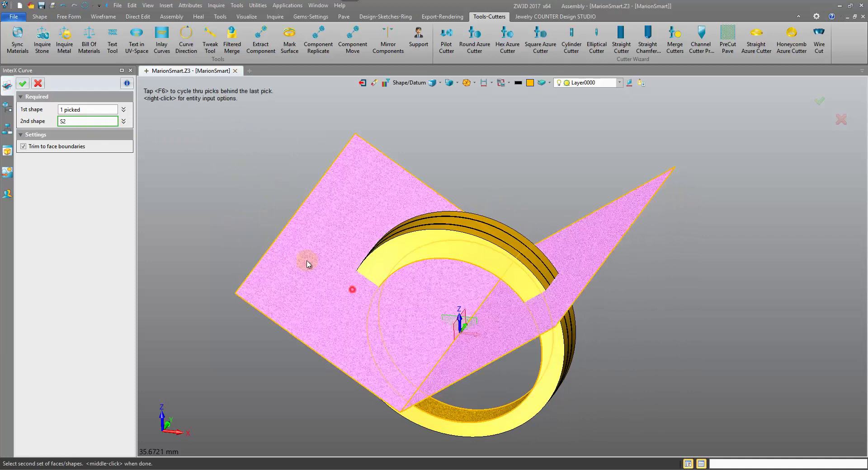
Set the pick filter to Face and complete Wire2 with the ring's outer cylindrical face as its first shape
right_click(264, 174)
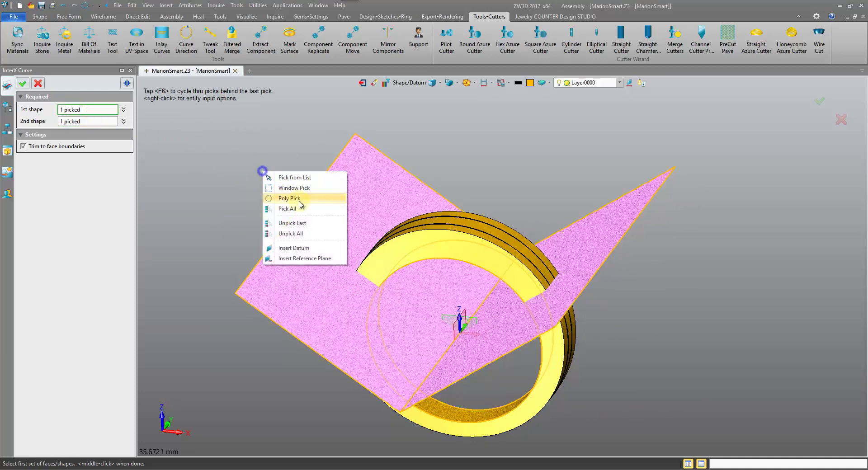
click(306, 223)
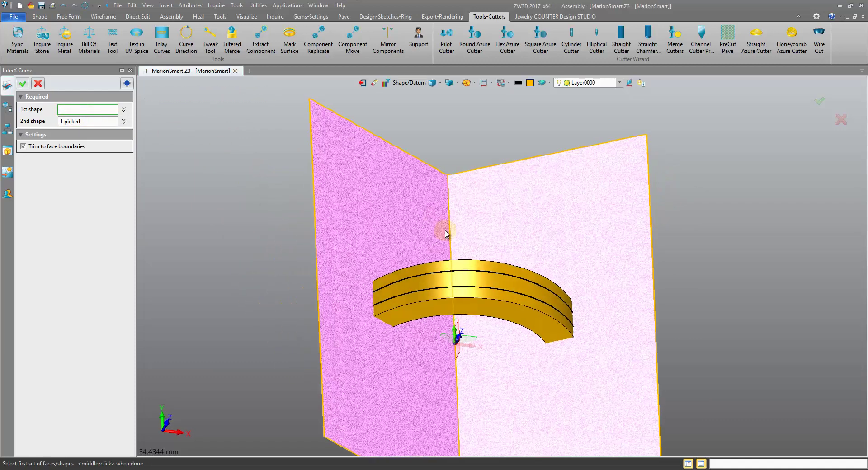
click(398, 82)
click(431, 139)
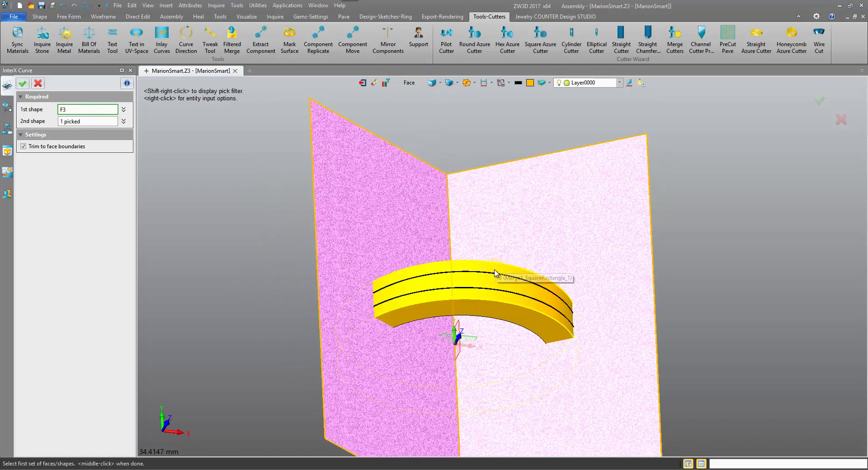
click(498, 277)
click(22, 83)
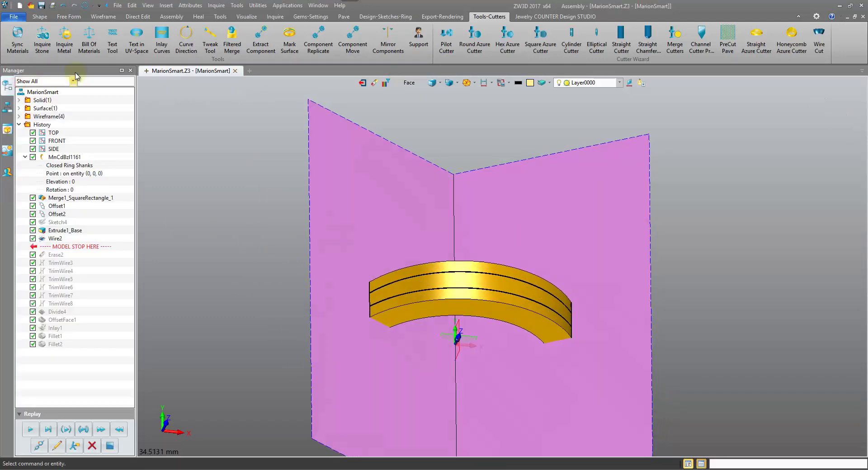
Replay the history through Erase2 and delete the old features TrimWire3 through TrimWire8
click(30, 430)
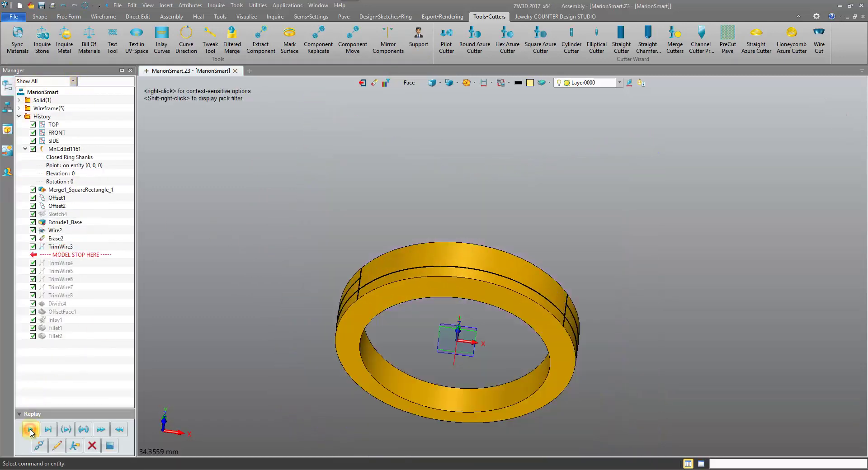
click(83, 425)
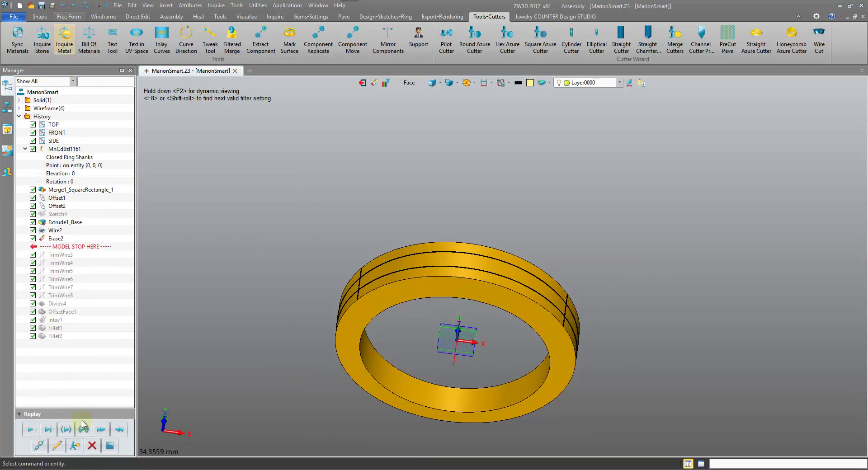
click(91, 447)
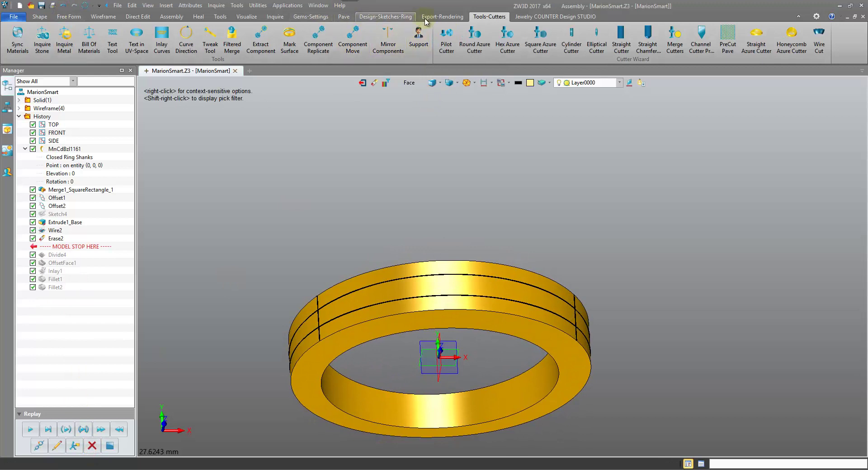
Trim away the excess curve segments with One Touch Trim, leaving a closed four-sided outline on the ring's outer face
click(395, 18)
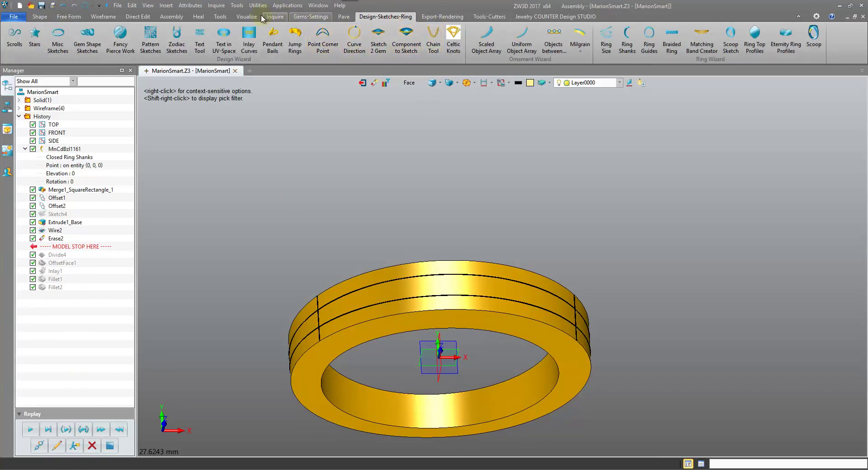
click(102, 18)
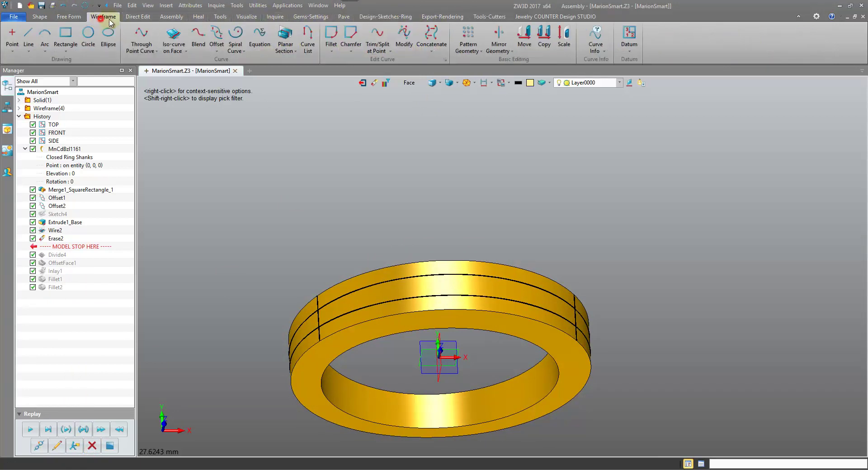
click(391, 51)
click(386, 66)
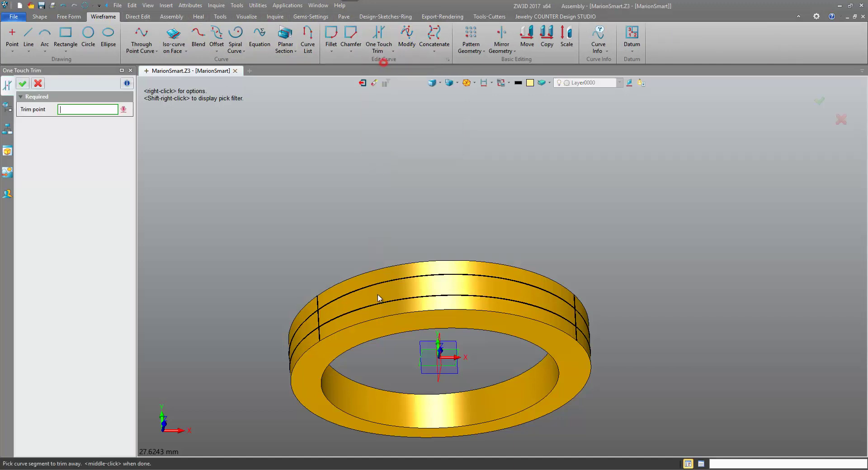
scroll(316, 332, up, 3)
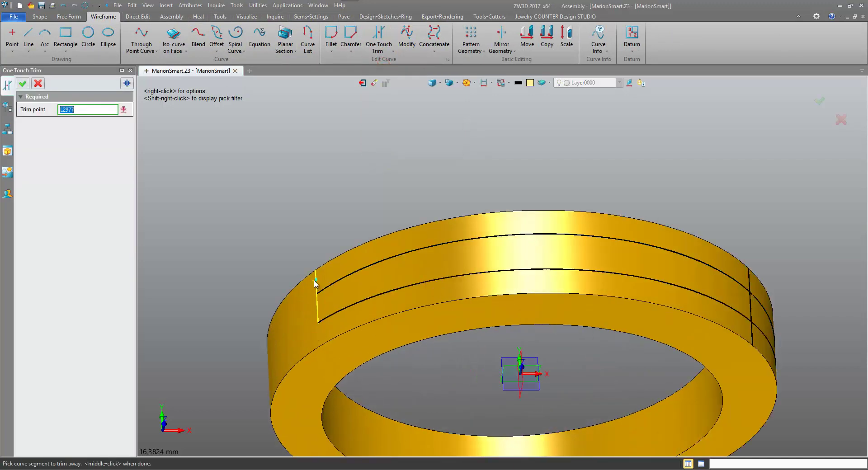
middle_drag(315, 285, 592, 353)
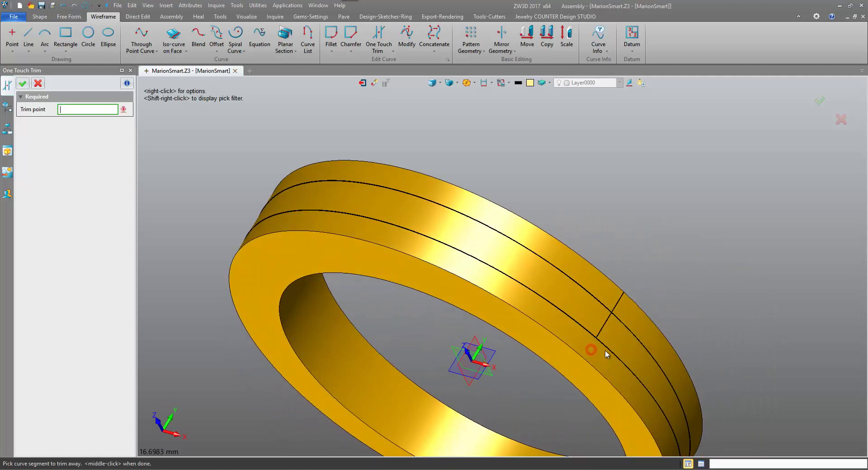
click(608, 349)
click(627, 319)
click(617, 305)
right_drag(669, 308, 389, 253)
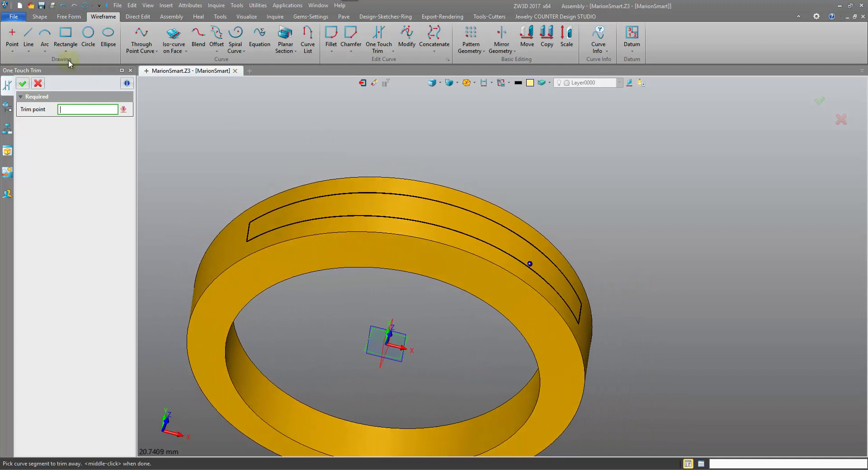
click(37, 84)
Redefine Divide4 with the ring's outer cylindrical face as the face to split, and dismiss the re-evaluation message
right_drag(194, 180, 213, 221)
click(56, 446)
click(109, 112)
right_click(191, 122)
click(231, 194)
click(221, 252)
right_drag(218, 248, 199, 239)
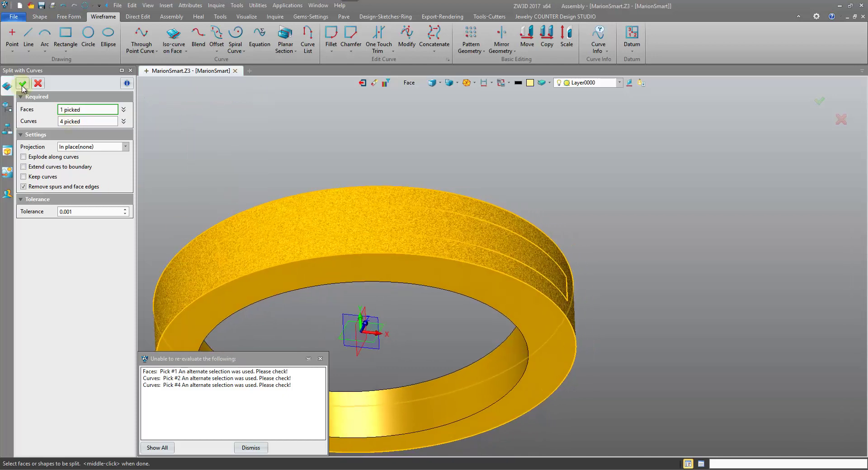
click(23, 84)
click(252, 447)
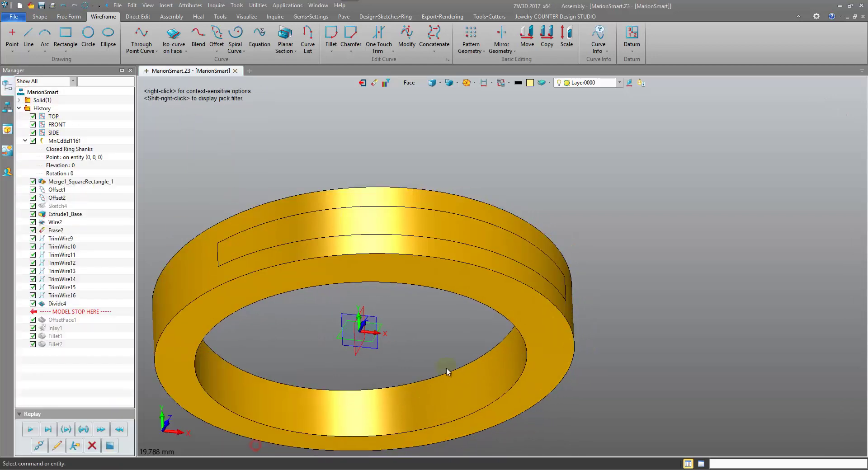
Redefine OffsetFace1 with the face inside the split outline as the face to offset, and dismiss the re-evaluation message
middle_drag(468, 335, 325, 254)
click(56, 446)
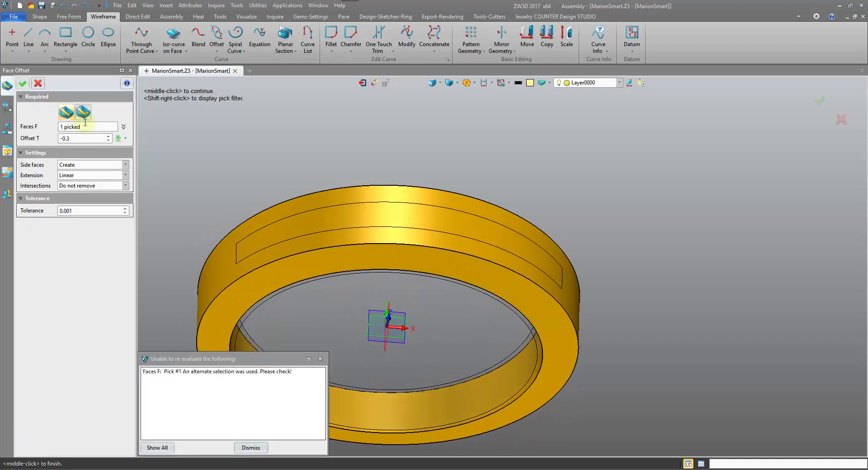
click(102, 127)
right_click(192, 131)
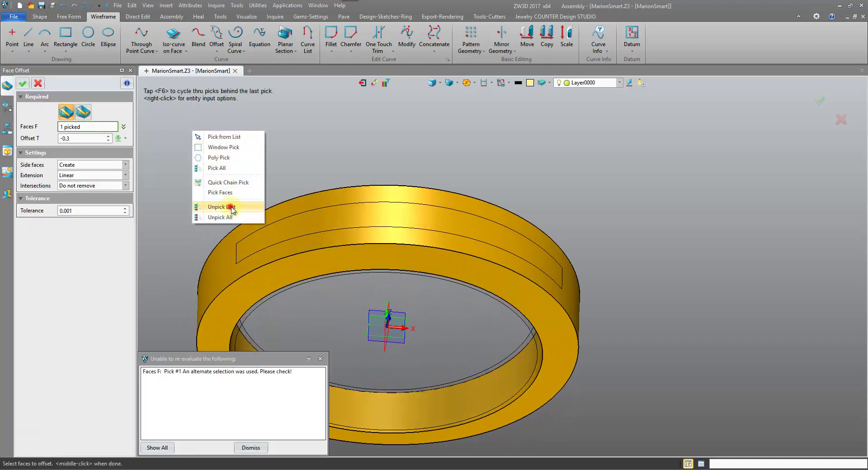
click(231, 208)
click(287, 223)
click(23, 84)
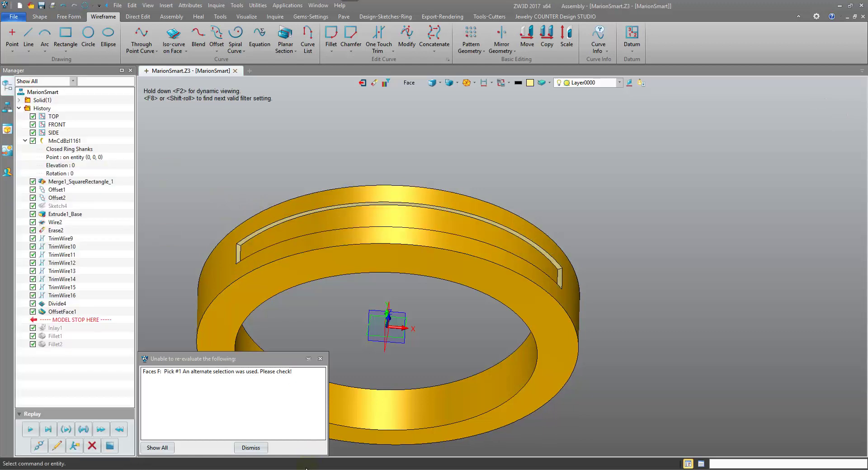
click(261, 450)
Set the pick filter to Edge and examine the recessed band and the ring's edges from several angles
scroll(373, 209, up, 5)
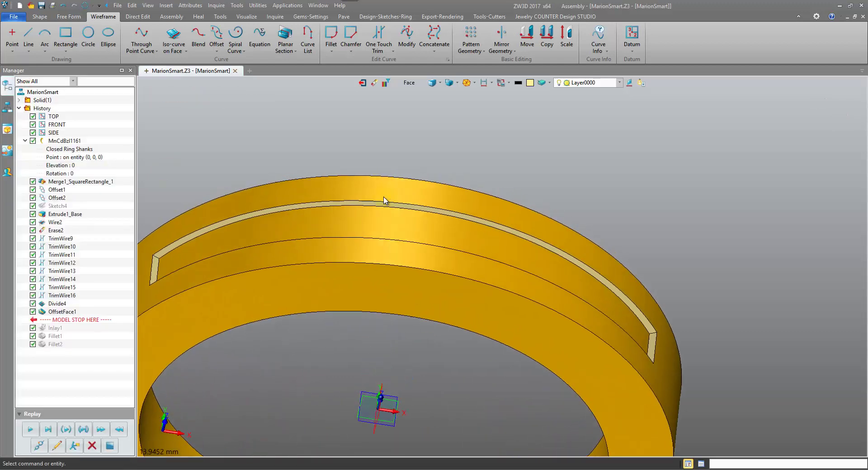
click(409, 83)
click(432, 185)
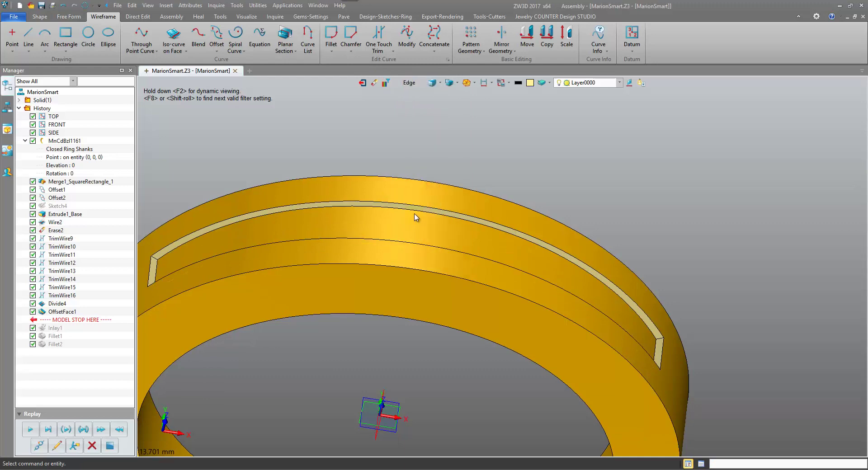
mouse_move(412, 213)
right_down()
mouse_move(405, 259)
mouse_move(412, 209)
right_up()
right_drag(497, 231, 501, 263)
right_drag(498, 231, 507, 257)
right_drag(424, 124, 421, 298)
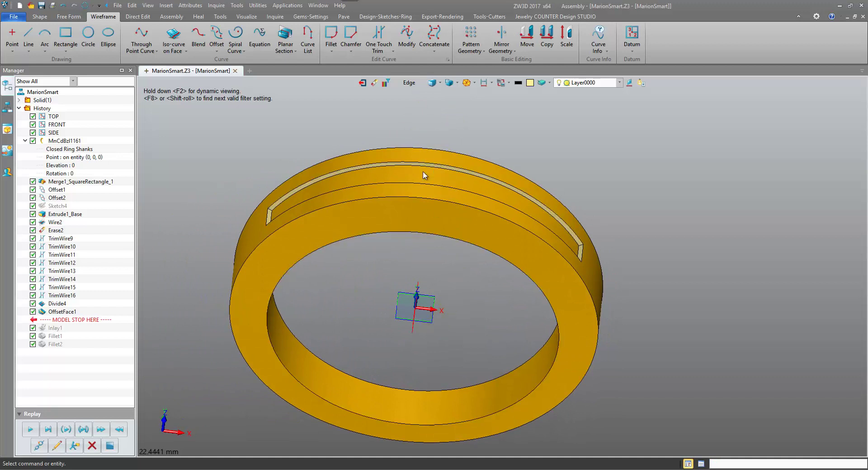
scroll(478, 140, up, 3)
right_drag(494, 139, 463, 288)
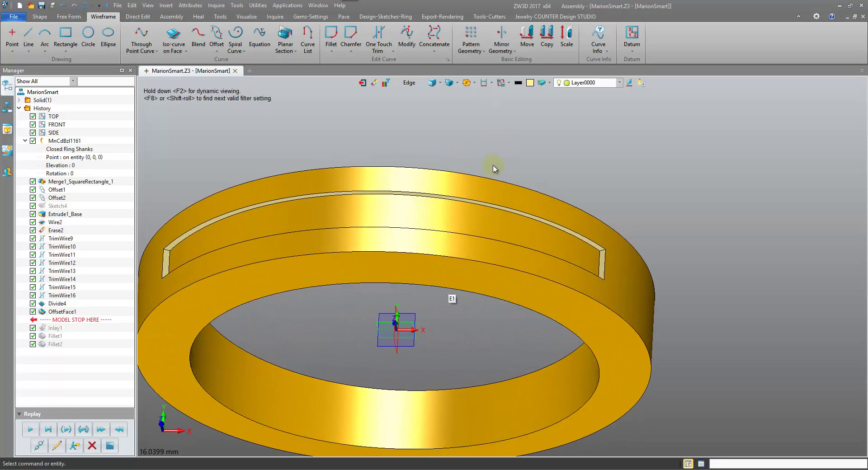
right_drag(478, 325, 440, 301)
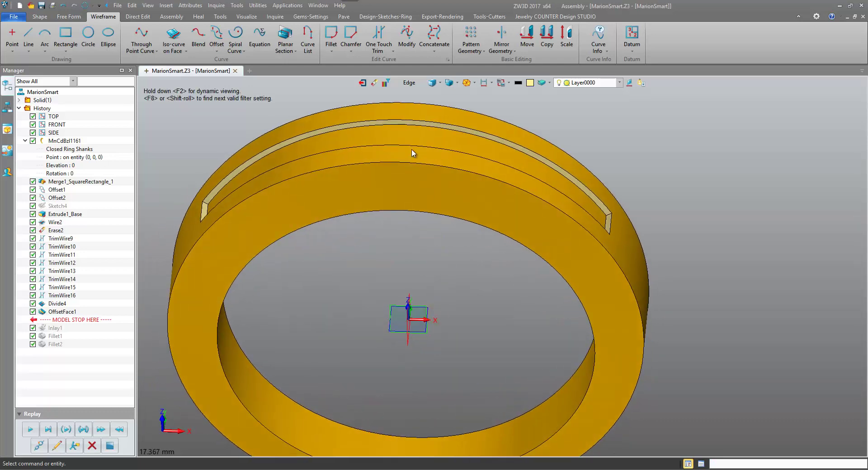
right_drag(423, 136, 425, 225)
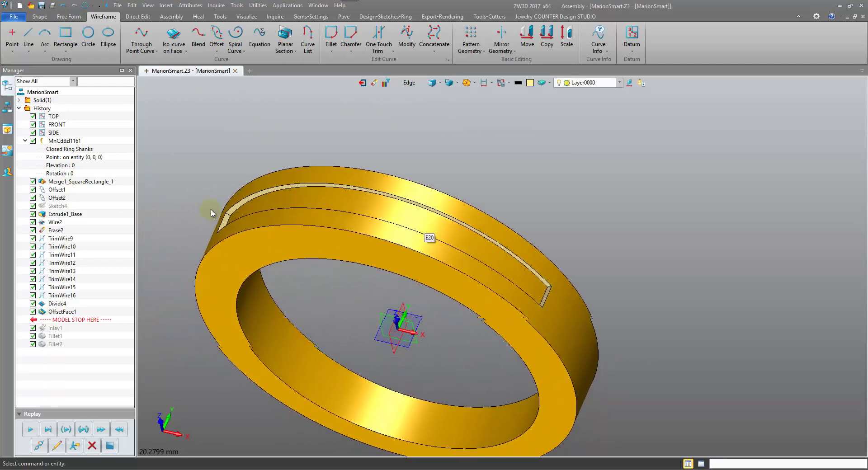